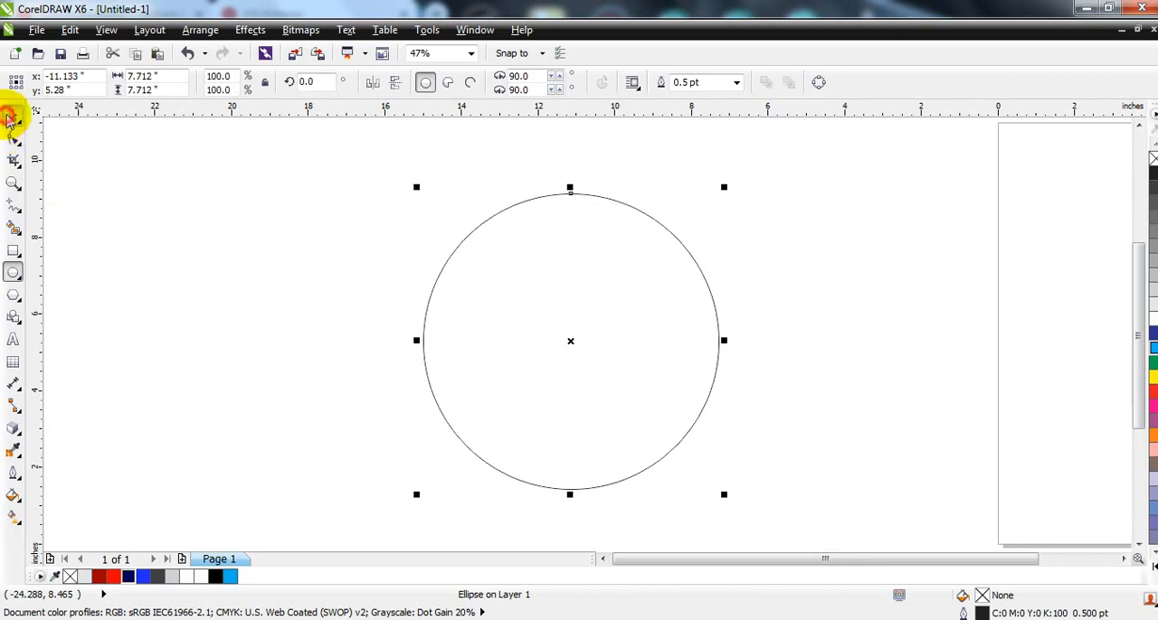
# Step: Create a slightly smaller concentric copy of the circle and combine both circles into one ring
pyautogui.click(11, 118)
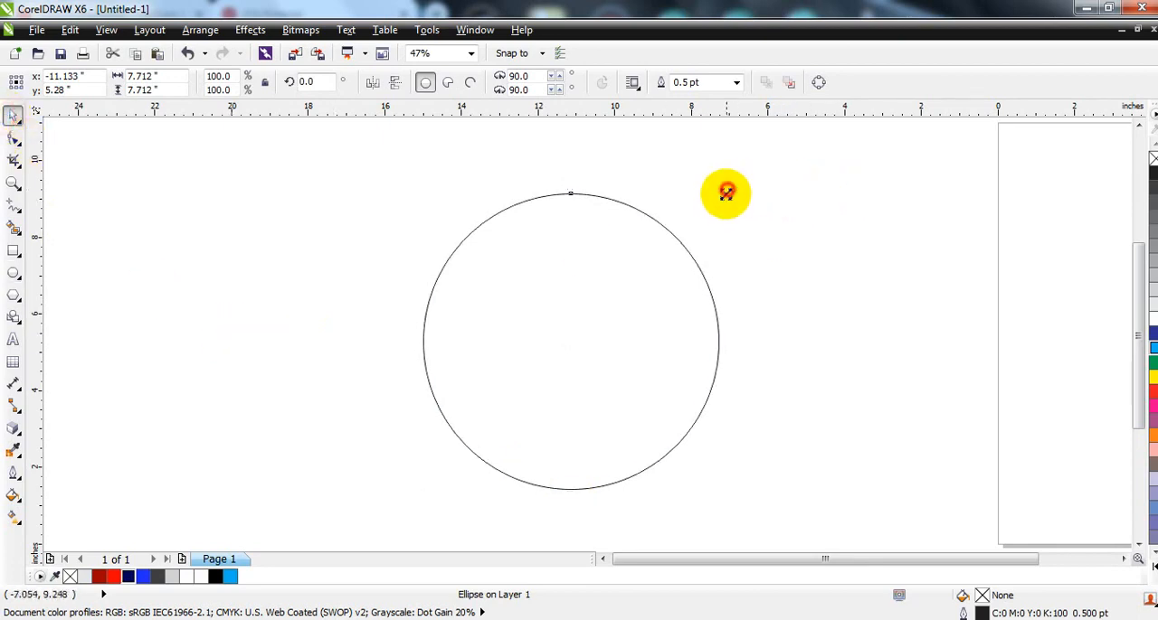
pyautogui.moveTo(726, 192)
pyautogui.mouseDown()
pyautogui.moveTo(721, 209)
pyautogui.moveTo(728, 202)
pyautogui.moveTo(716, 201)
pyautogui.mouseUp()
pyautogui.keyDown('shift'); pyautogui.click(621, 205); pyautogui.keyUp('shift')
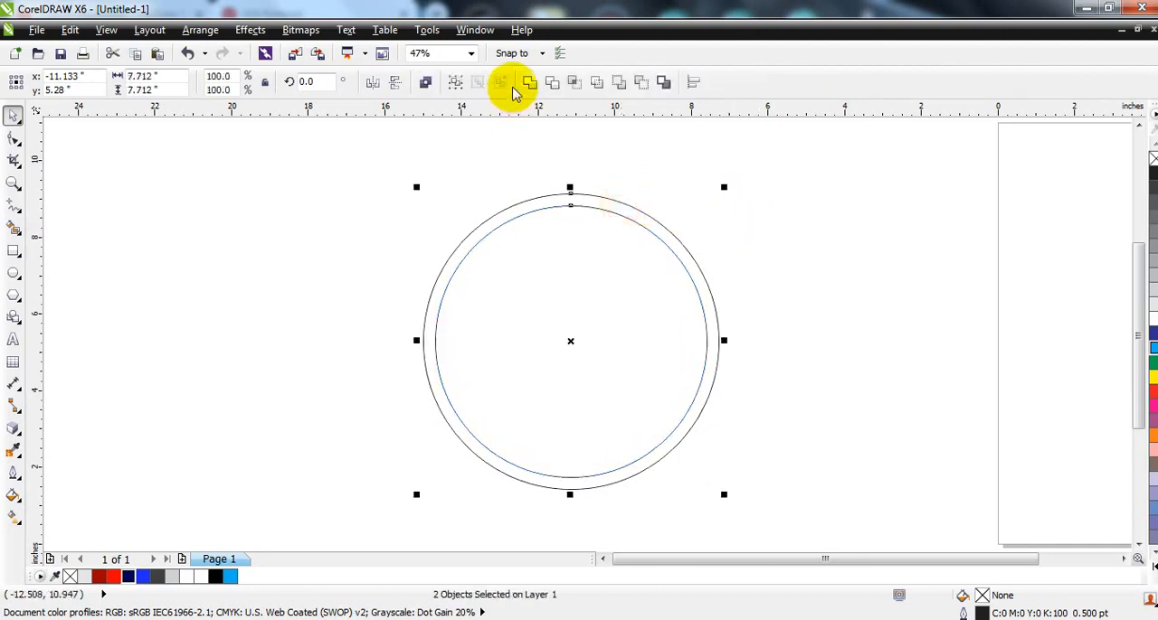
pyautogui.click(423, 83)
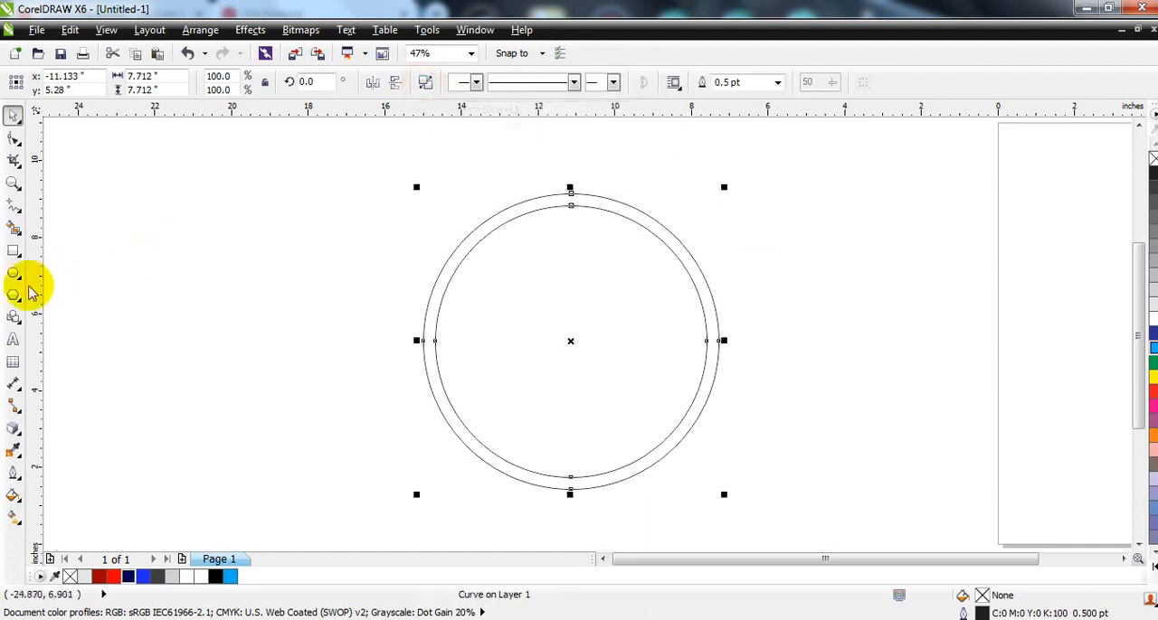
# Step: Trim away the ring's lower half with a rectangle of about 9.4 by 4.2 inches, and delete the rectangle
pyautogui.click(14, 251)
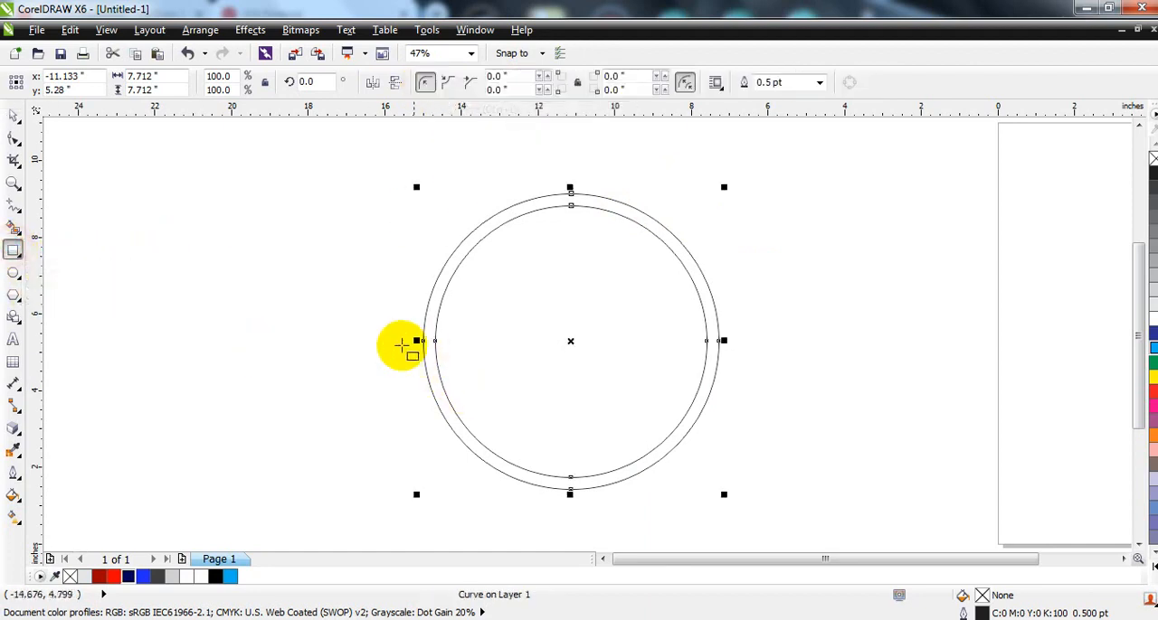
pyautogui.moveTo(401, 340)
pyautogui.mouseDown()
pyautogui.moveTo(753, 450)
pyautogui.moveTo(763, 500)
pyautogui.mouseUp()
pyautogui.click(14, 114)
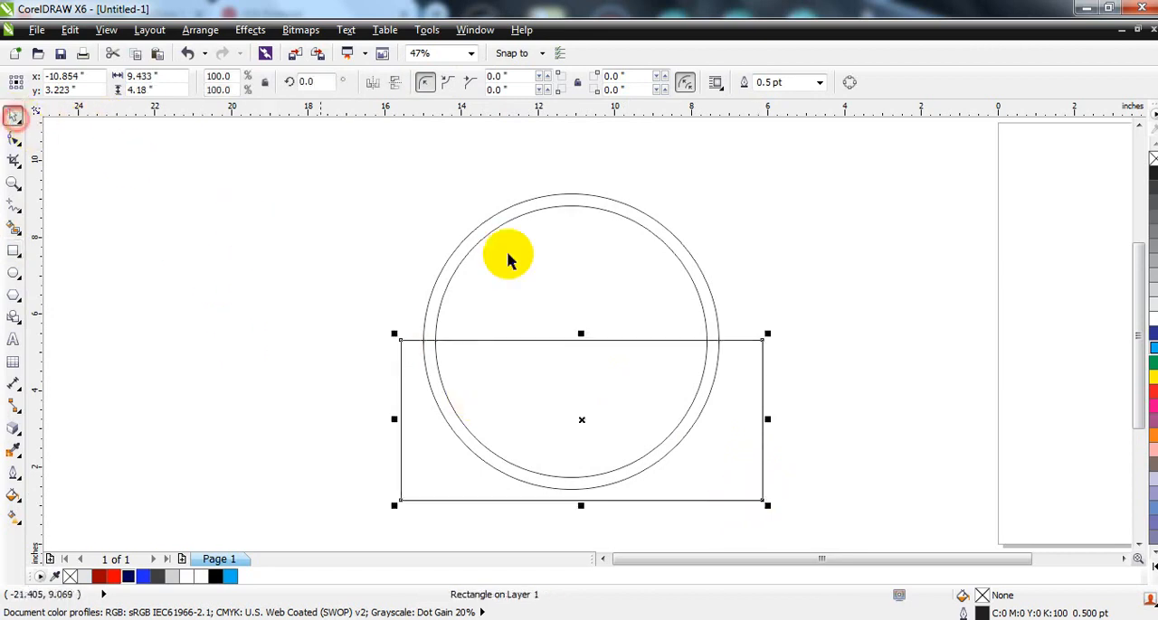
pyautogui.keyDown('shift'); pyautogui.click(603, 212); pyautogui.keyUp('shift')
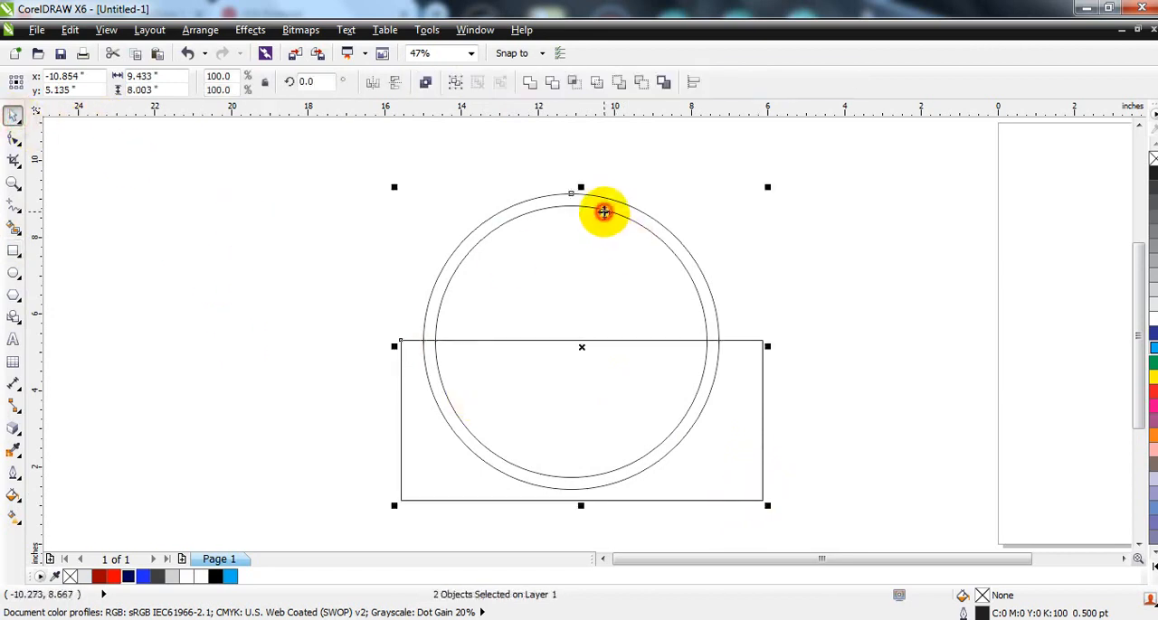
pyautogui.click(554, 83)
pyautogui.click(328, 256)
pyautogui.click(750, 341)
pyautogui.press('Delete')
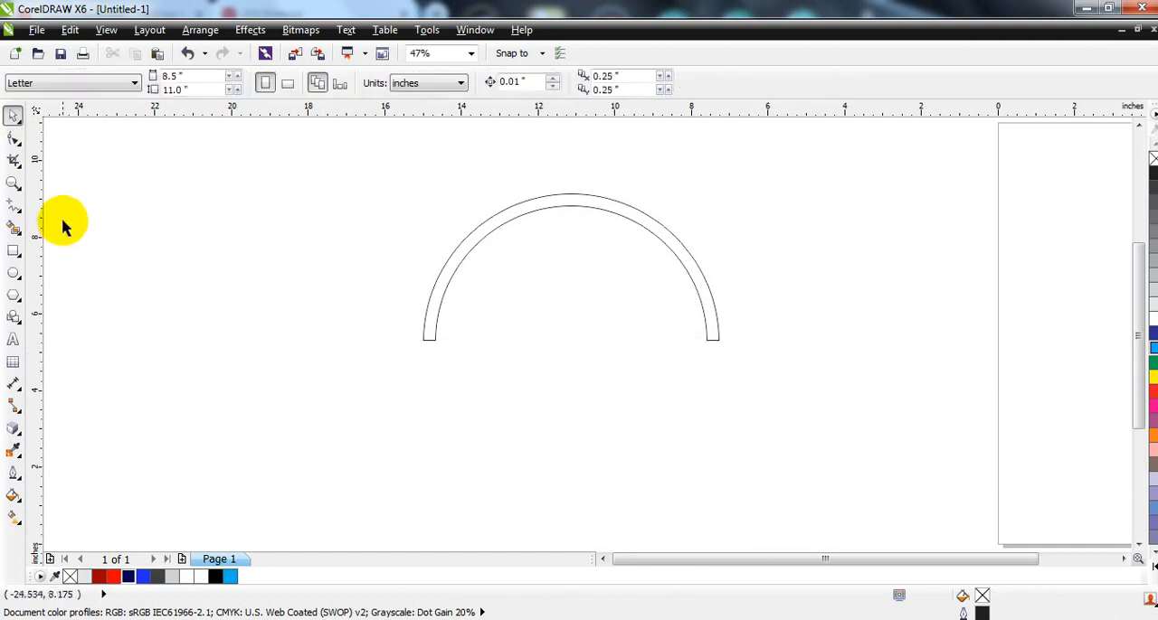
# Step: Shift the remaining half ring slightly to the left of its original position
pyautogui.click(13, 183)
pyautogui.moveTo(648, 297); pyautogui.dragTo(745, 354)
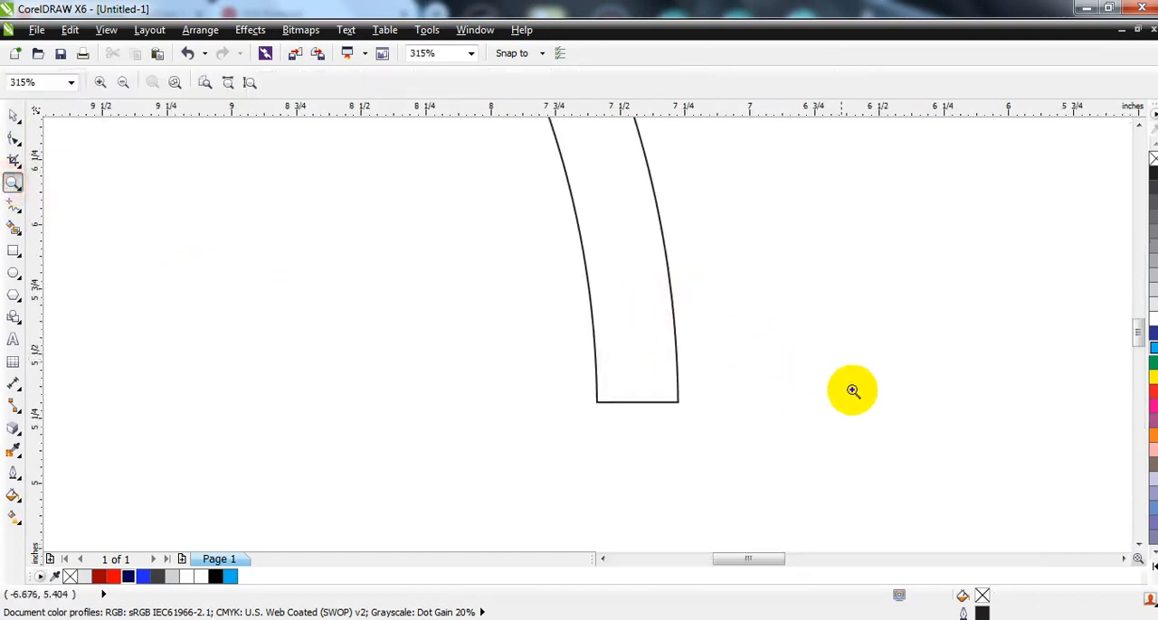
pyautogui.click(13, 116)
pyautogui.click(677, 402)
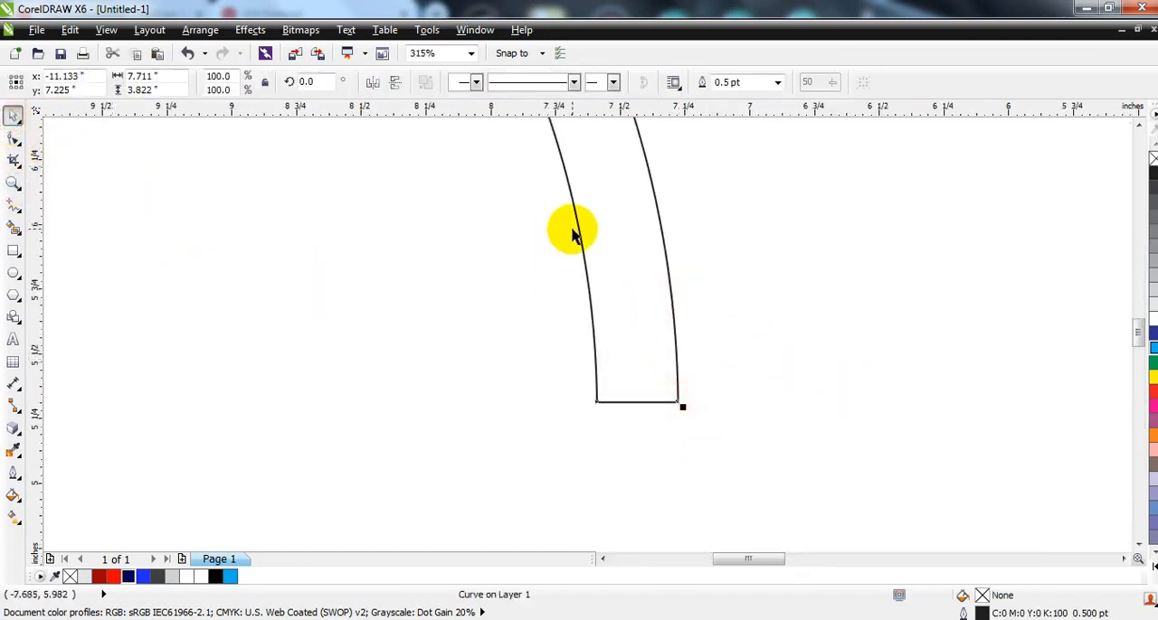
pyautogui.moveTo(571, 233); pyautogui.dragTo(450, 232)
# Step: Fillet the half ring's end corners with a 0.19-inch radius, turning off the short-edge warning for future fillets
pyautogui.click(473, 30)
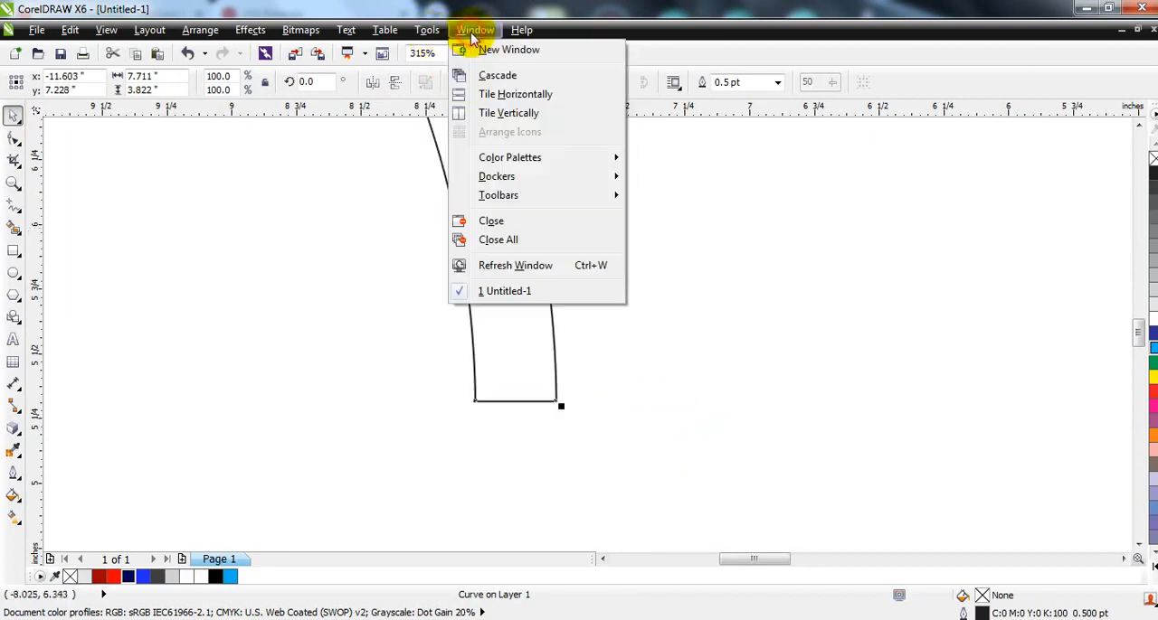
pyautogui.moveTo(471, 177)
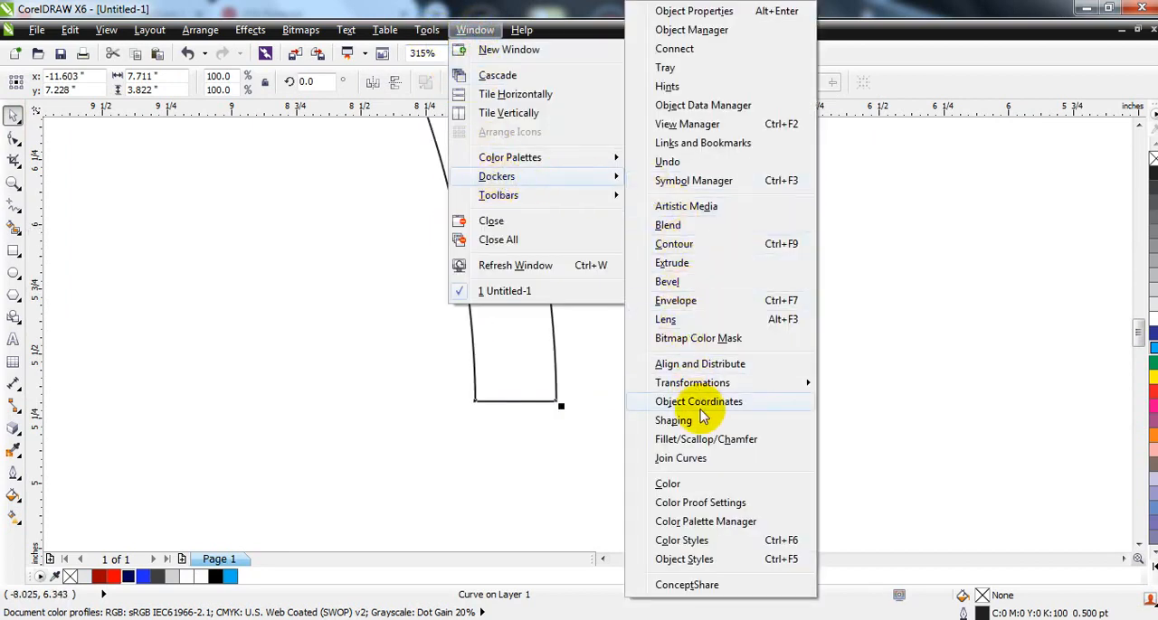
pyautogui.click(694, 439)
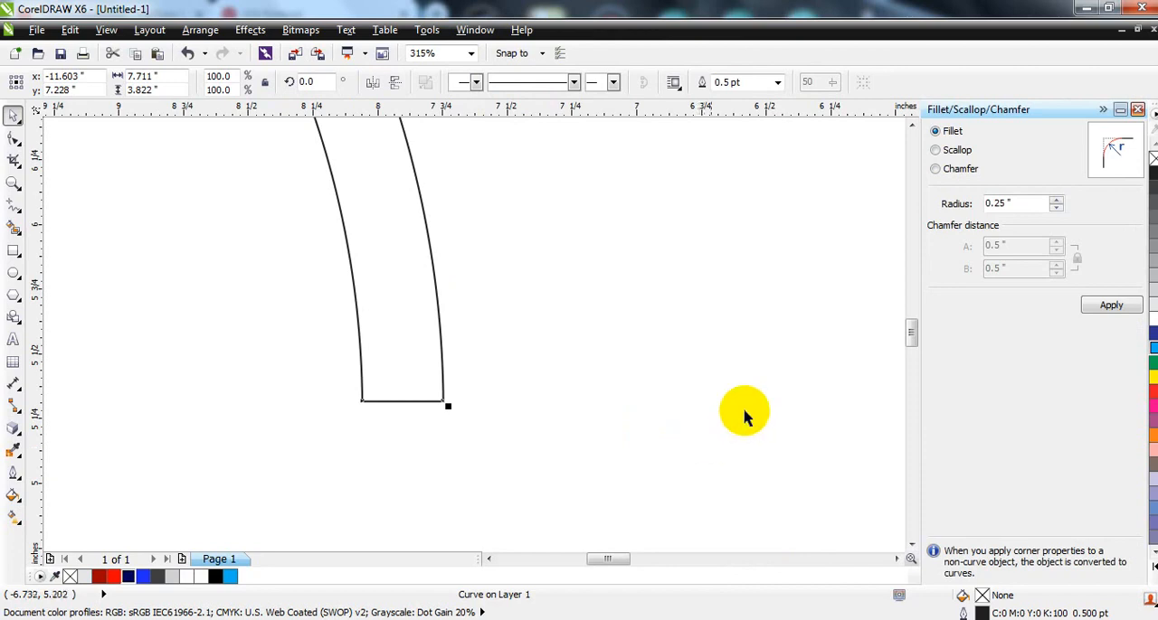
pyautogui.click(937, 150)
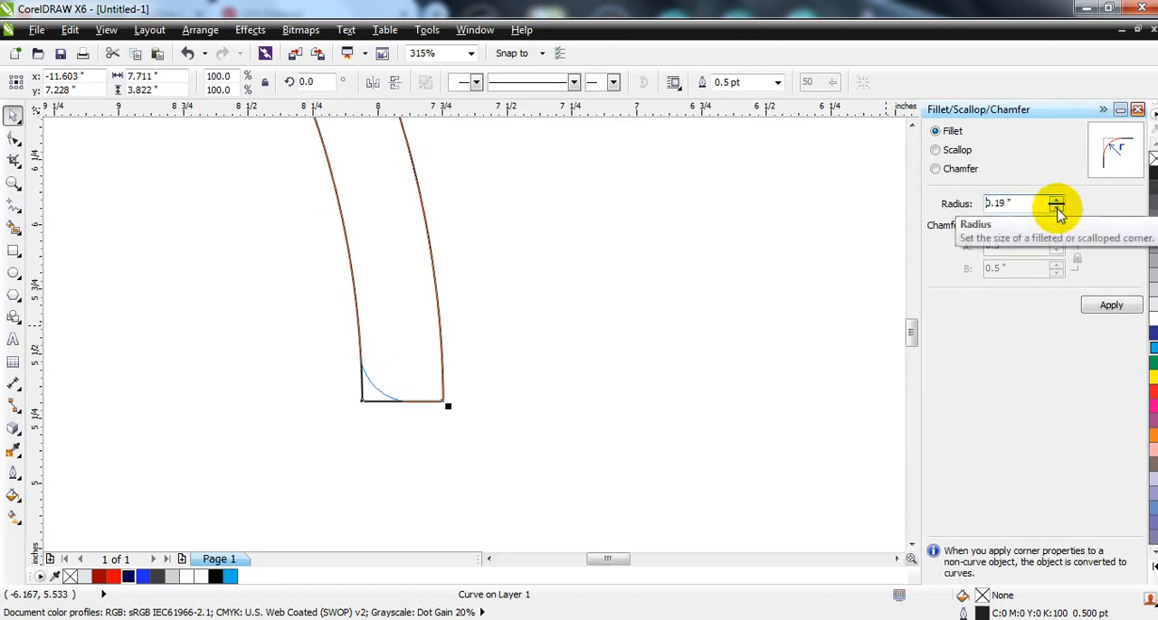
pyautogui.click(1058, 209)
pyautogui.click(1057, 209)
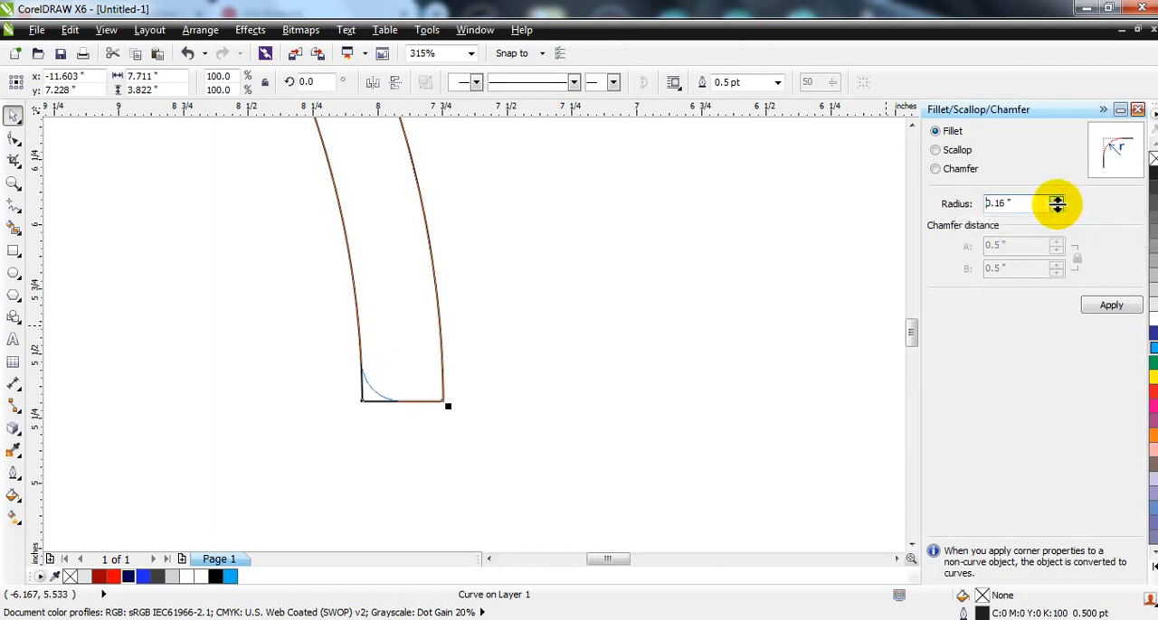
pyautogui.click(1109, 306)
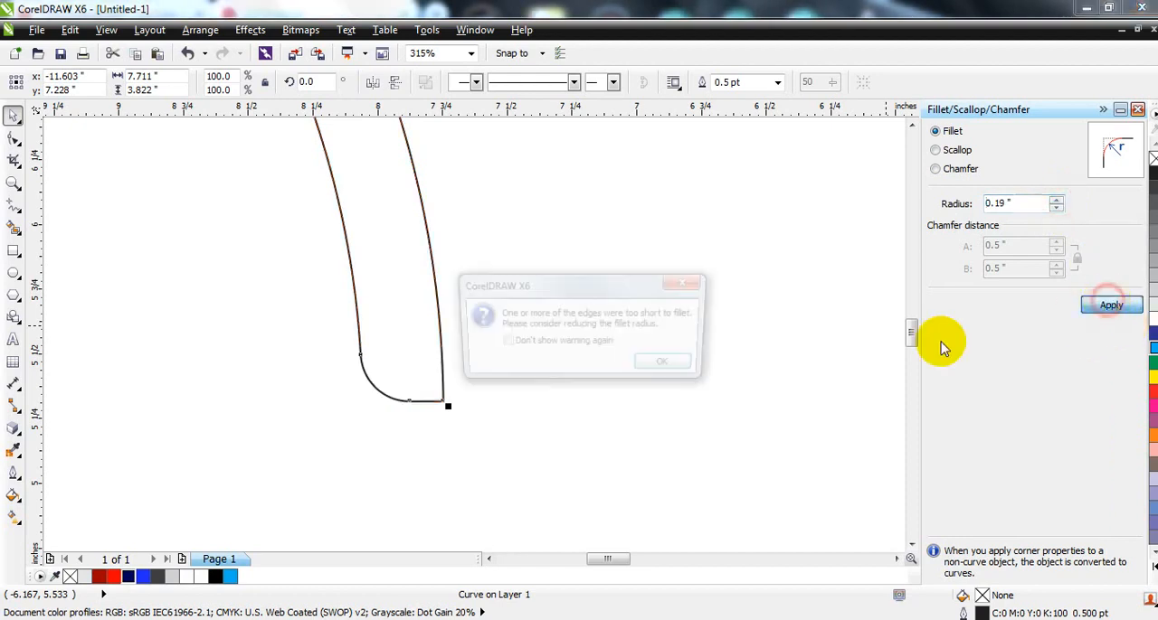
pyautogui.click(603, 348)
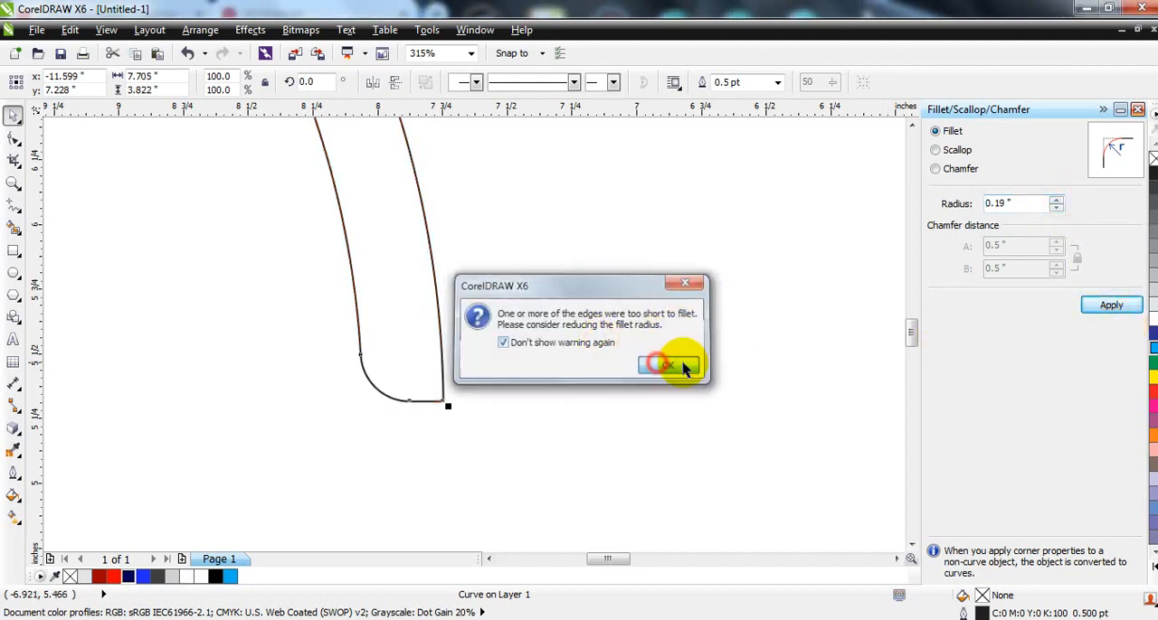
pyautogui.click(669, 364)
pyautogui.click(1137, 109)
# Step: Fill the half ring with light gray (10% black)
pyautogui.press('F4')
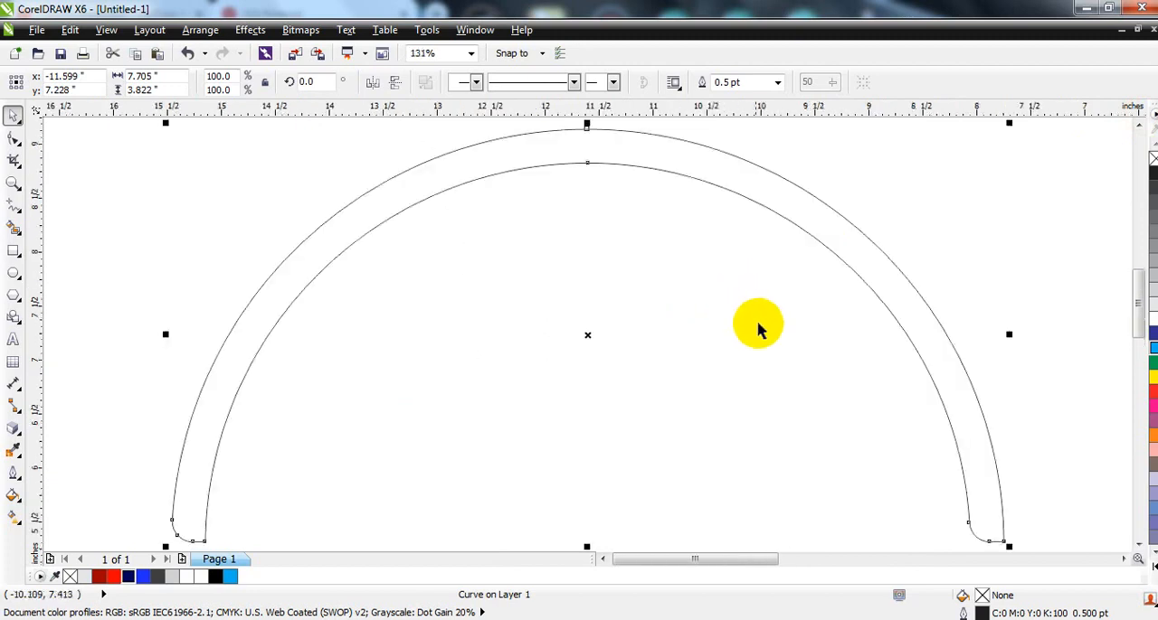
pyautogui.click(757, 324)
pyautogui.scroll(-1, 604, 226)
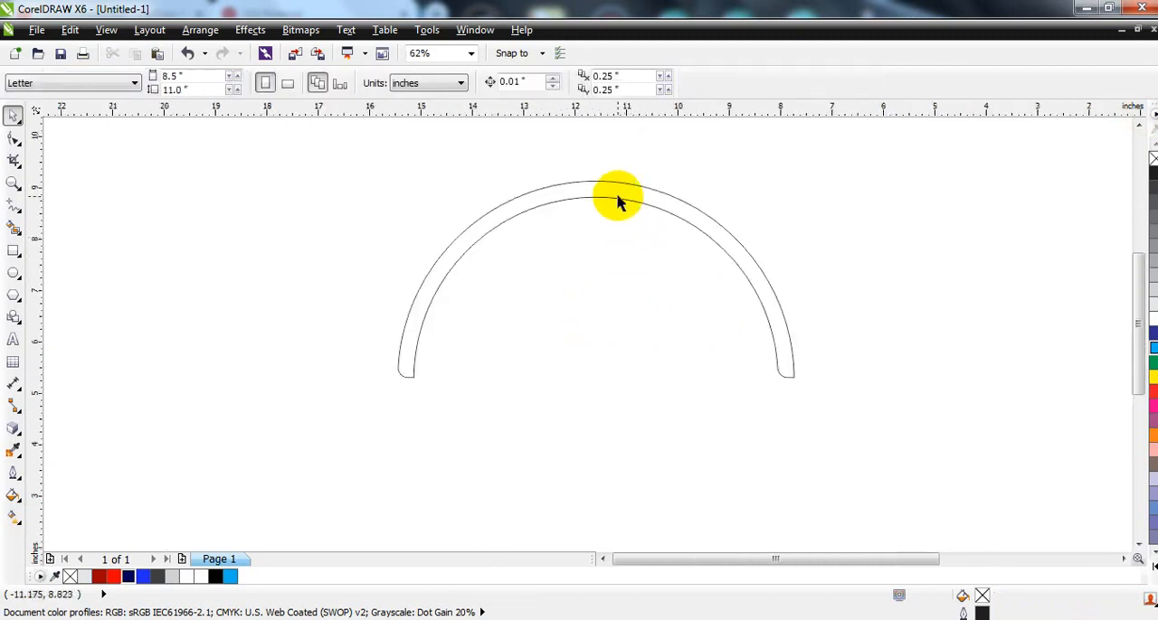
pyautogui.click(617, 198)
pyautogui.click(1152, 292)
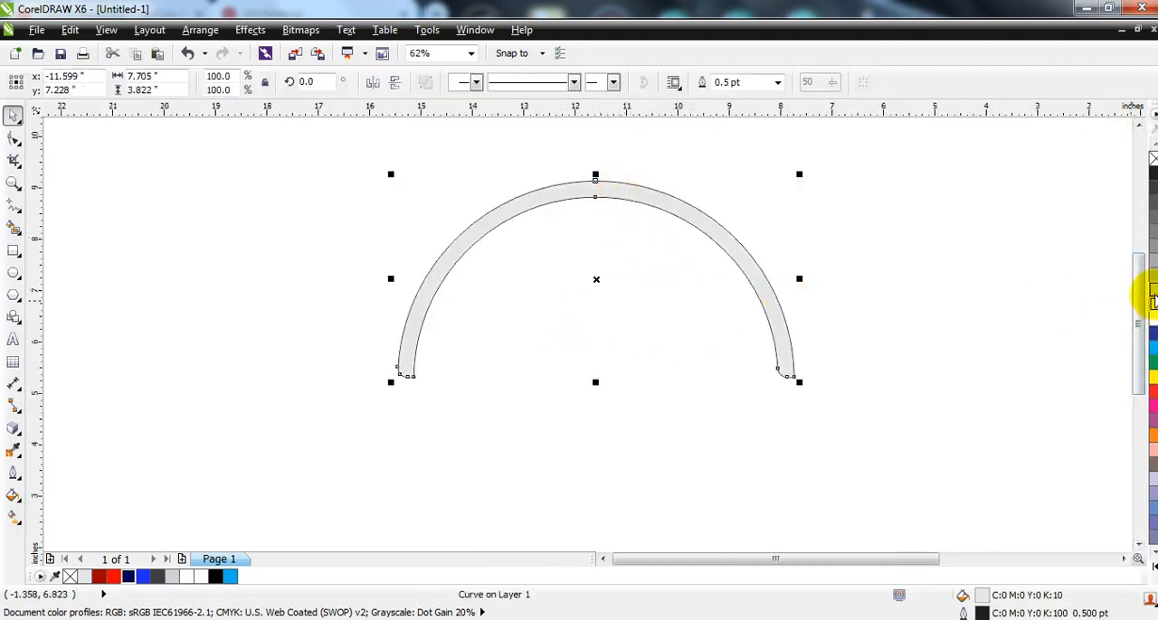
# Step: Extrude the half ring toward its centre at depth 20 and rotate it in 3D until it opens upward at a tilt
pyautogui.click(16, 429)
pyautogui.moveTo(589, 199)
pyautogui.mouseDown()
pyautogui.moveTo(595, 189)
pyautogui.moveTo(594, 203)
pyautogui.mouseUp()
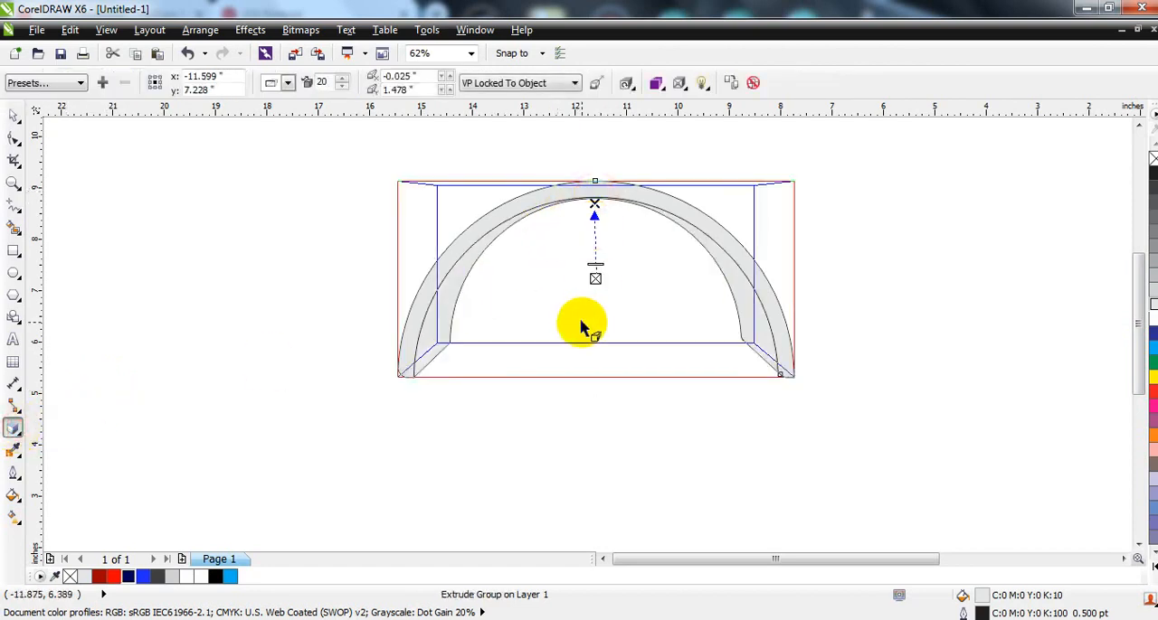
pyautogui.click(627, 84)
pyautogui.moveTo(704, 188); pyautogui.dragTo(657, 164)
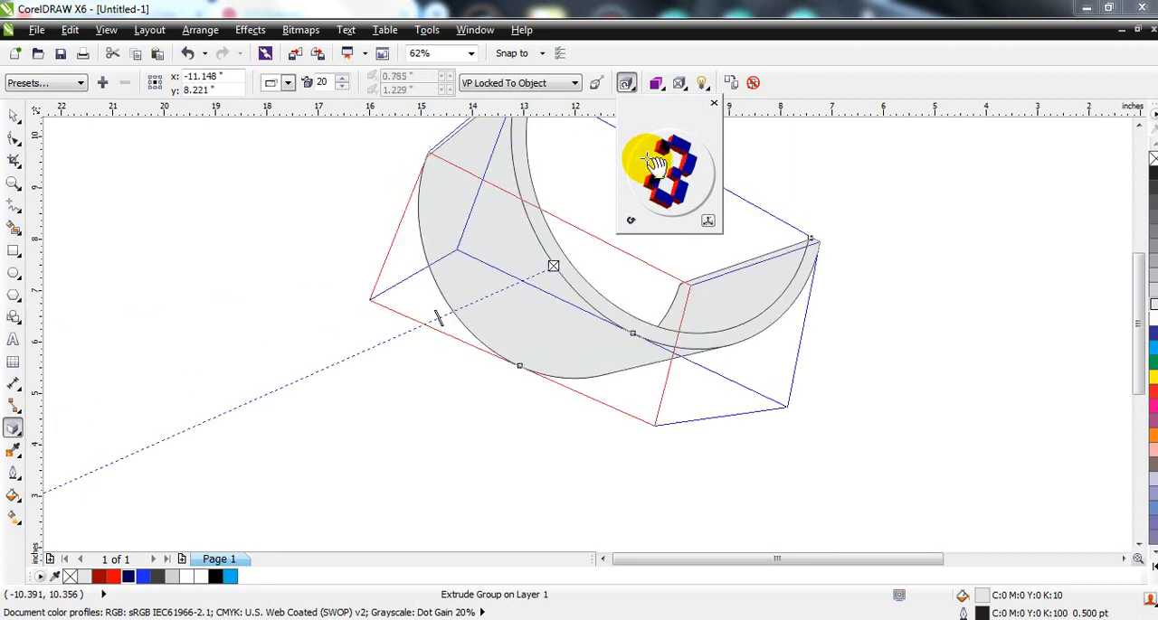
pyautogui.moveTo(644, 161); pyautogui.dragTo(653, 167)
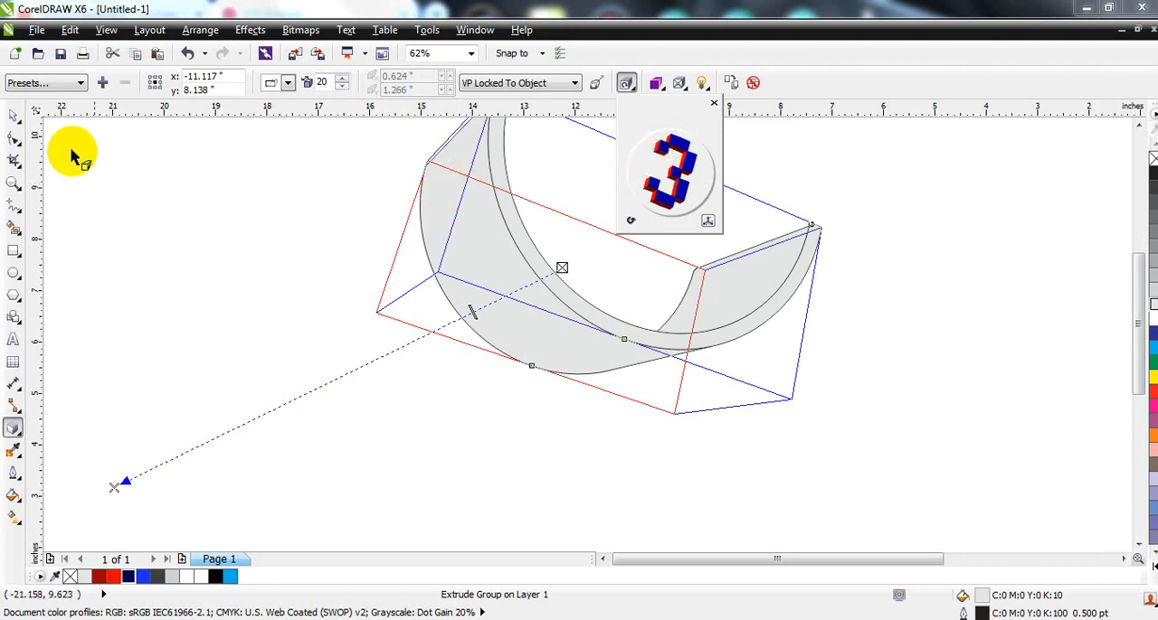
# Step: Place a duplicate of the extruded half ring directly below the original
pyautogui.click(13, 116)
pyautogui.scroll(-2, 398, 307)
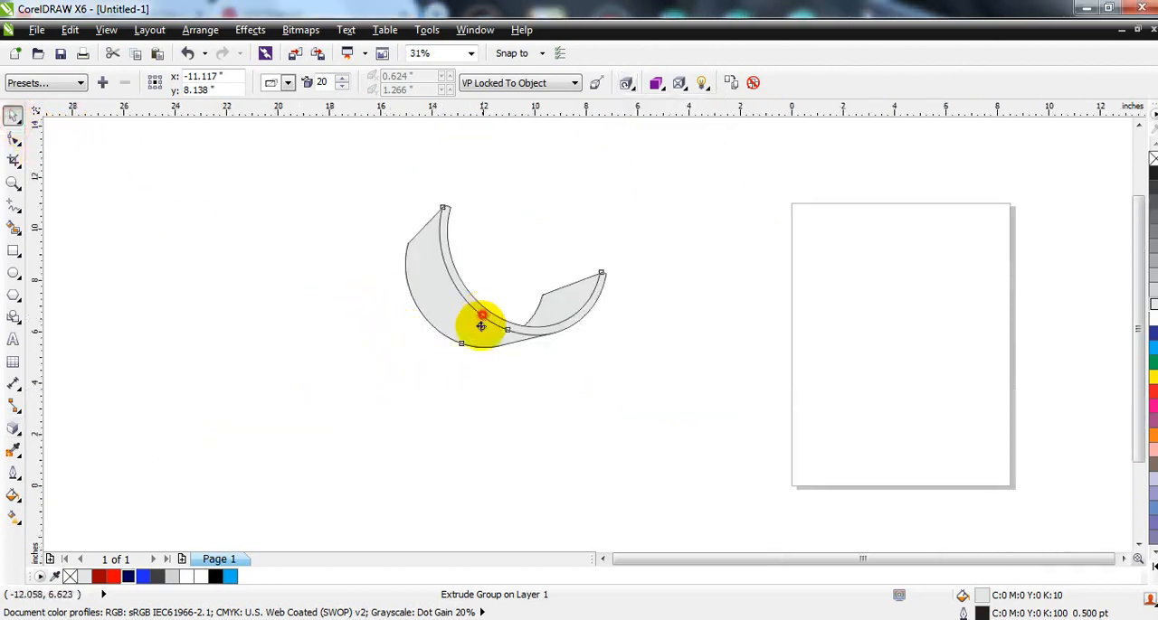
pyautogui.moveTo(480, 323); pyautogui.dragTo(462, 470)
# Step: Rotate the lower extrusion in 3D into a downward-opening arch and move it up against the upper piece
pyautogui.click(625, 82)
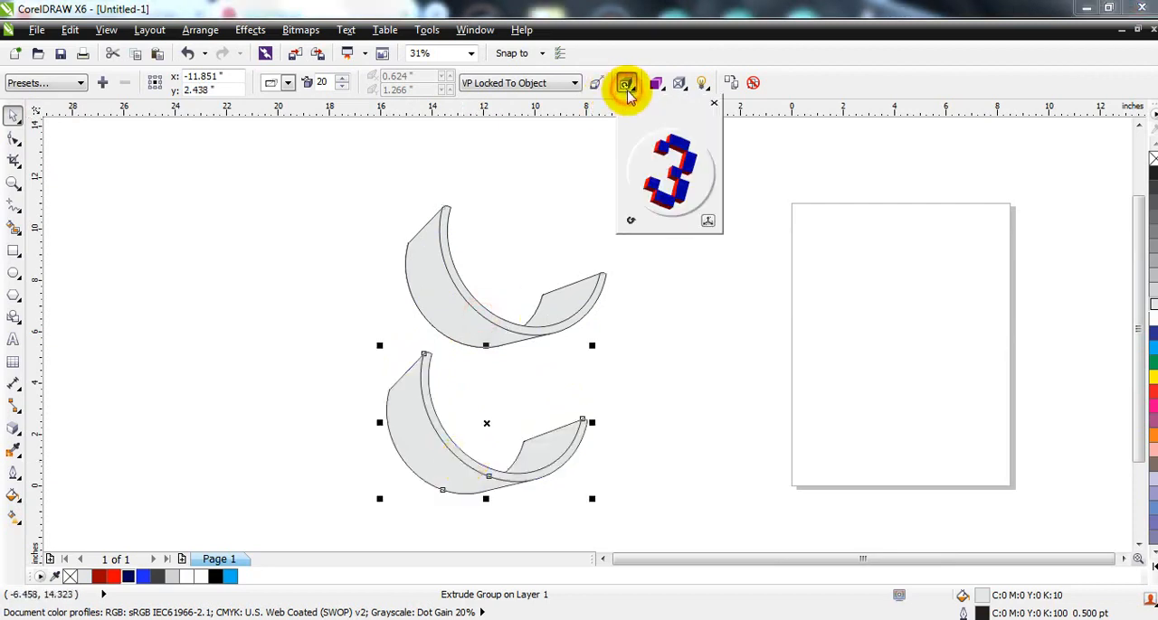
pyautogui.moveTo(666, 190)
pyautogui.mouseDown()
pyautogui.moveTo(694, 177)
pyautogui.moveTo(676, 170)
pyautogui.mouseUp()
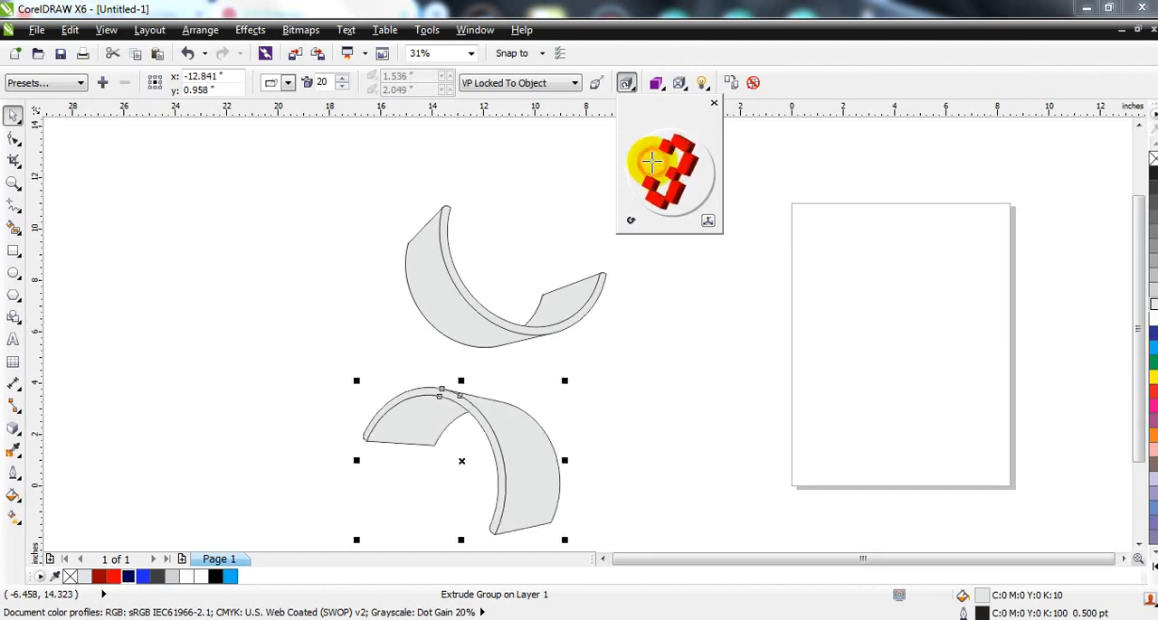
pyautogui.moveTo(651, 161); pyautogui.dragTo(662, 168)
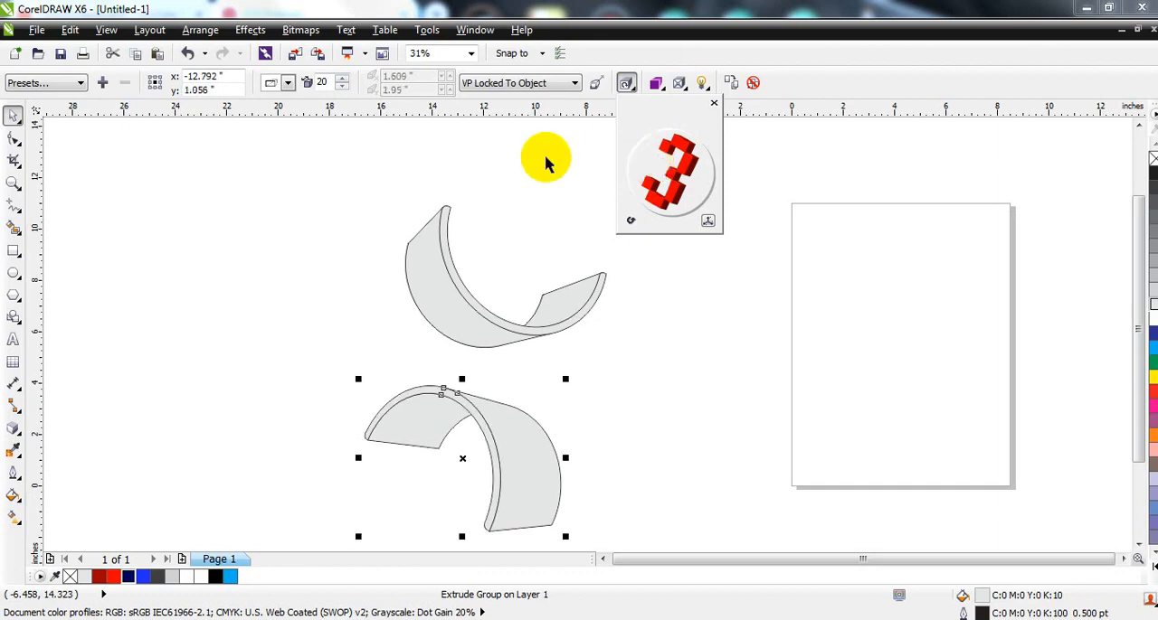
pyautogui.click(13, 115)
pyautogui.moveTo(514, 415); pyautogui.dragTo(528, 379)
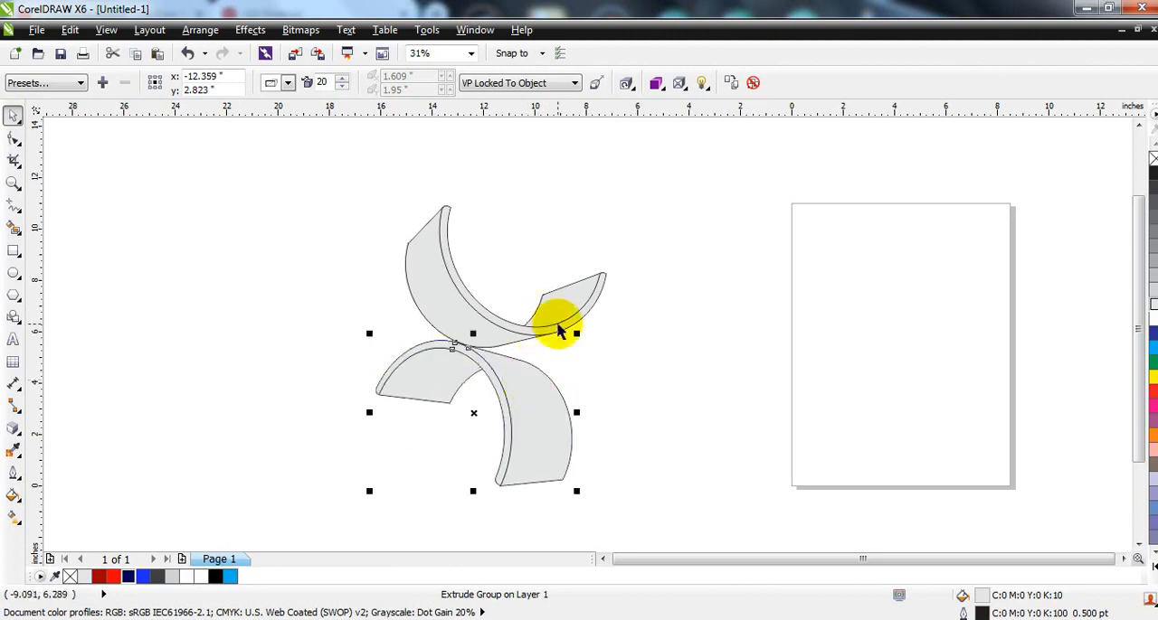
# Step: Rotate the upper extrusion clockwise and move it down so it rests on the lower arch
pyautogui.click(594, 302)
pyautogui.click(594, 302)
pyautogui.moveTo(616, 197); pyautogui.dragTo(633, 258)
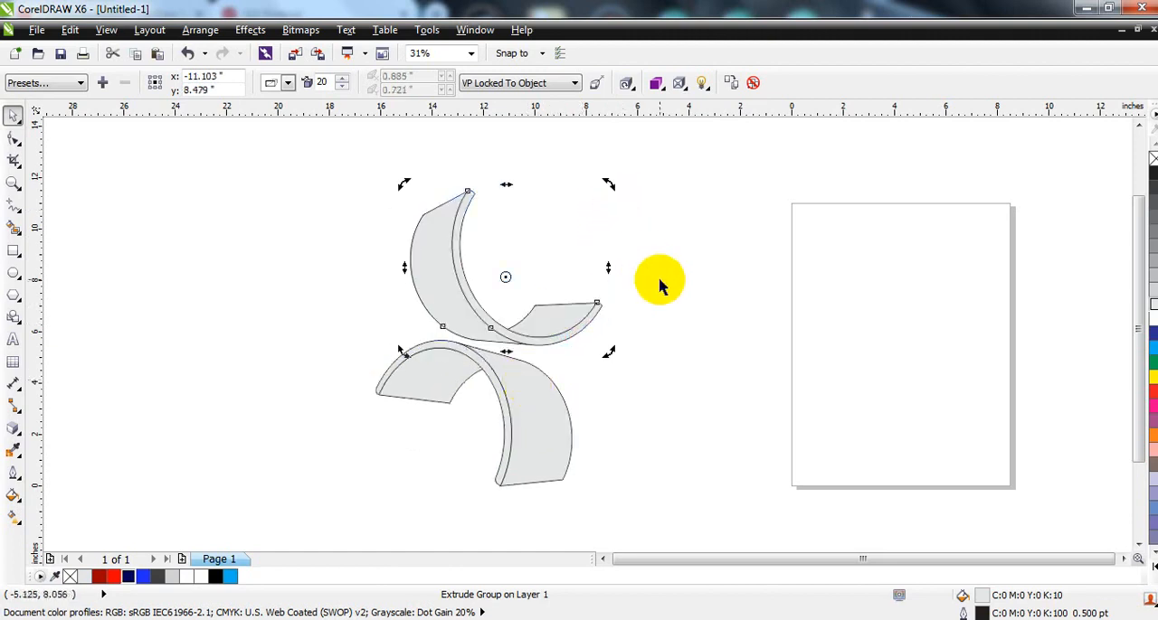
pyautogui.click(573, 331)
pyautogui.click(574, 327)
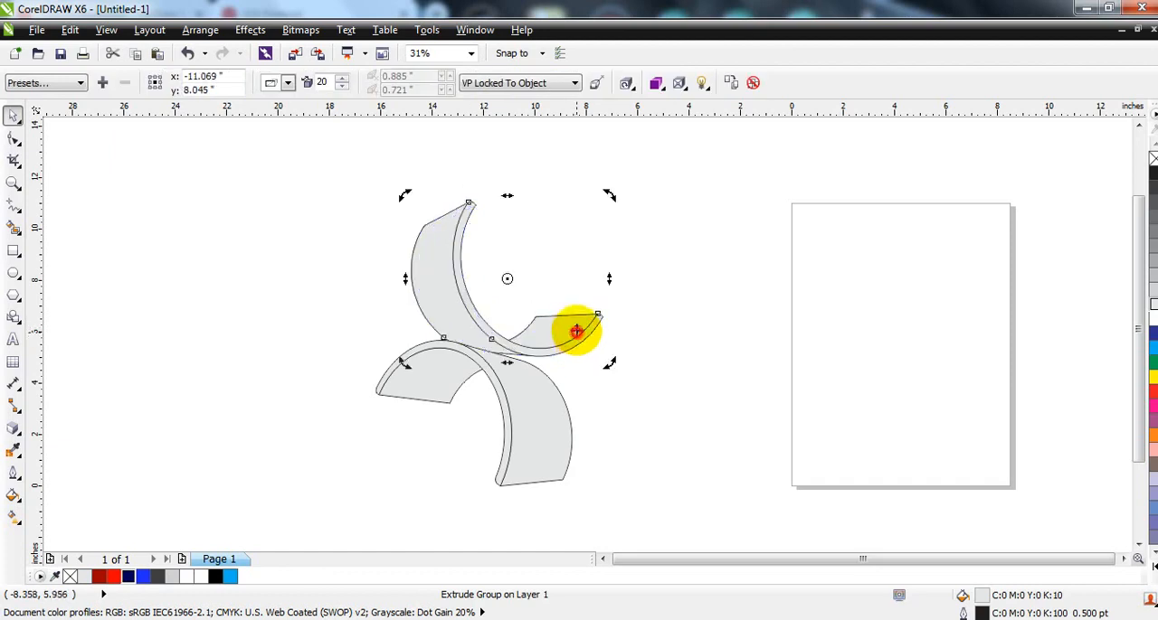
pyautogui.moveTo(607, 190); pyautogui.dragTo(613, 226)
pyautogui.click(589, 327)
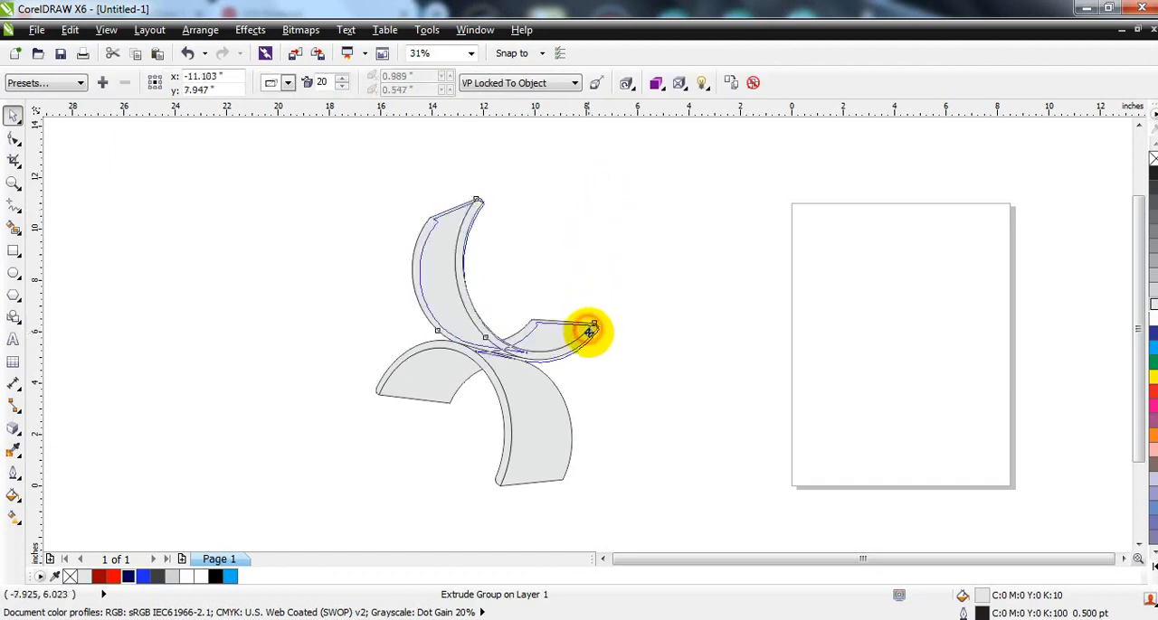
pyautogui.click(611, 358)
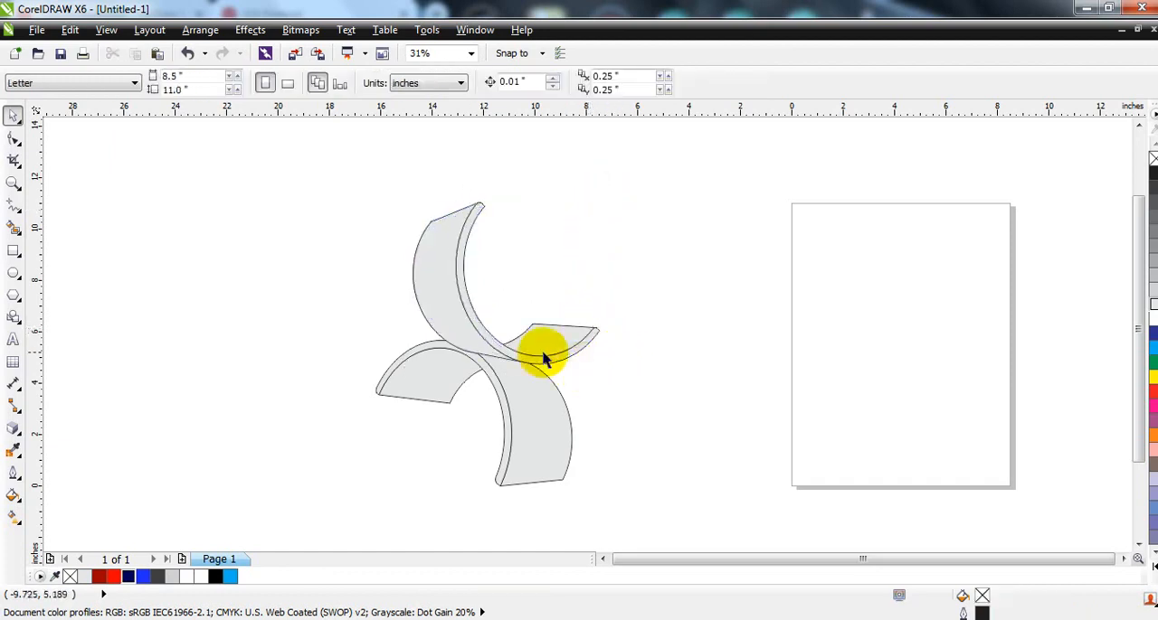
# Step: Turn the upper extrusion slightly further clockwise and fine-tune its position against the lower arch
pyautogui.moveTo(543, 353); pyautogui.dragTo(546, 348)
pyautogui.click(561, 347)
pyautogui.moveTo(608, 369); pyautogui.dragTo(566, 353)
pyautogui.click(622, 376)
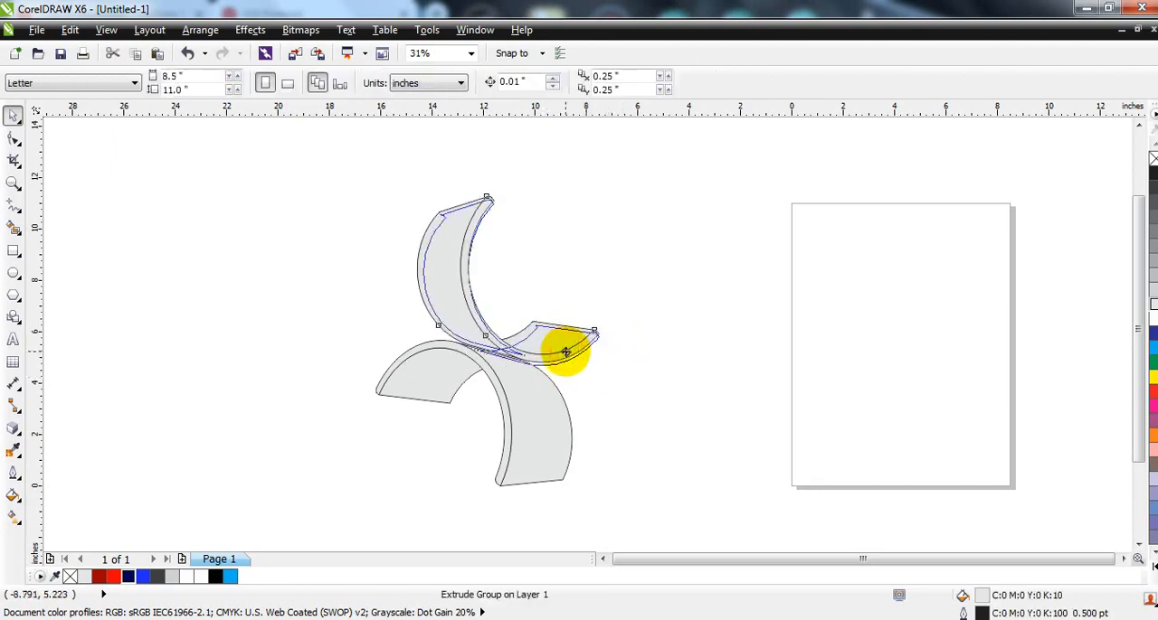
pyautogui.click(628, 349)
# Step: Break the upper extrude group apart into separate objects
pyautogui.moveTo(636, 489); pyautogui.dragTo(337, 217)
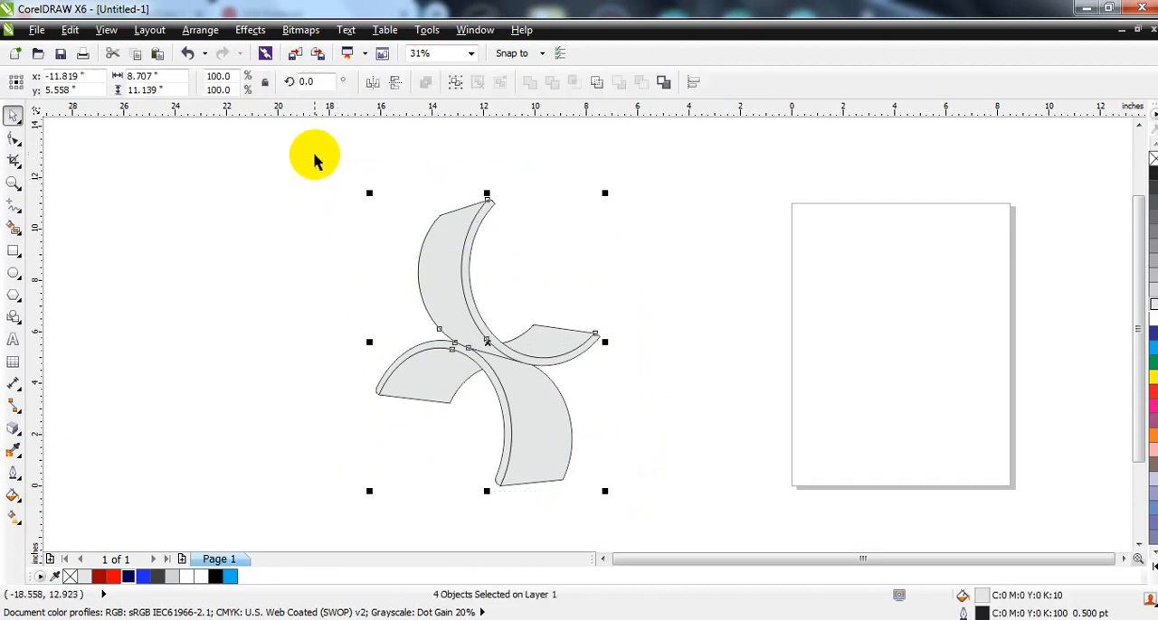
pyautogui.hotkey('shift', 'F2')
pyautogui.click(353, 210)
pyautogui.click(532, 274)
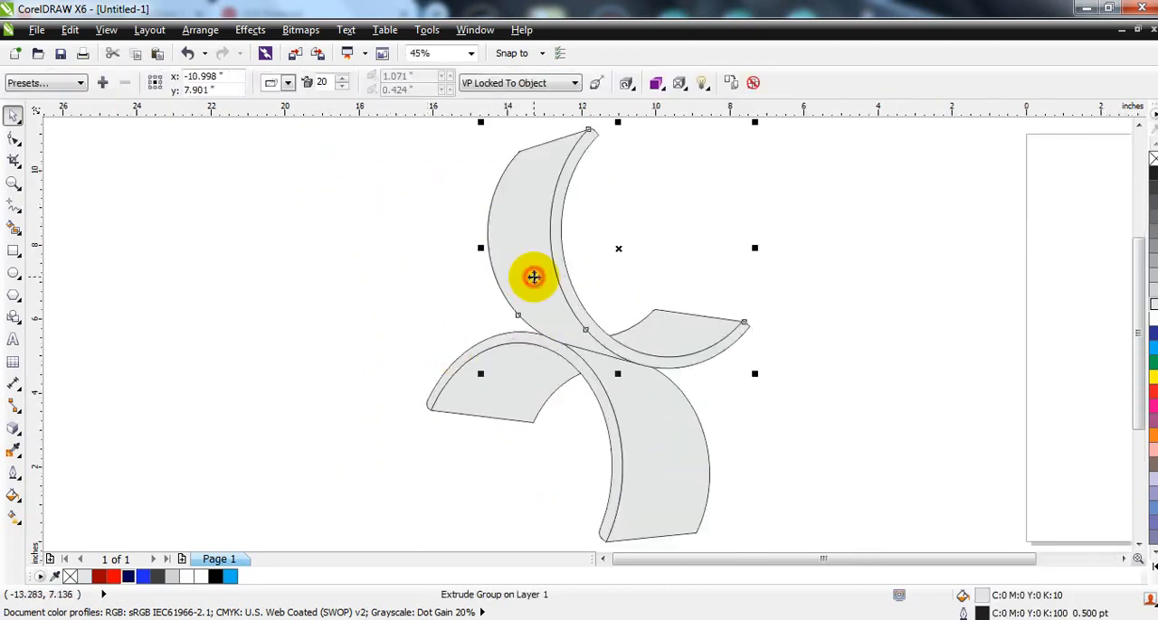
pyautogui.click(201, 30)
pyautogui.click(262, 220)
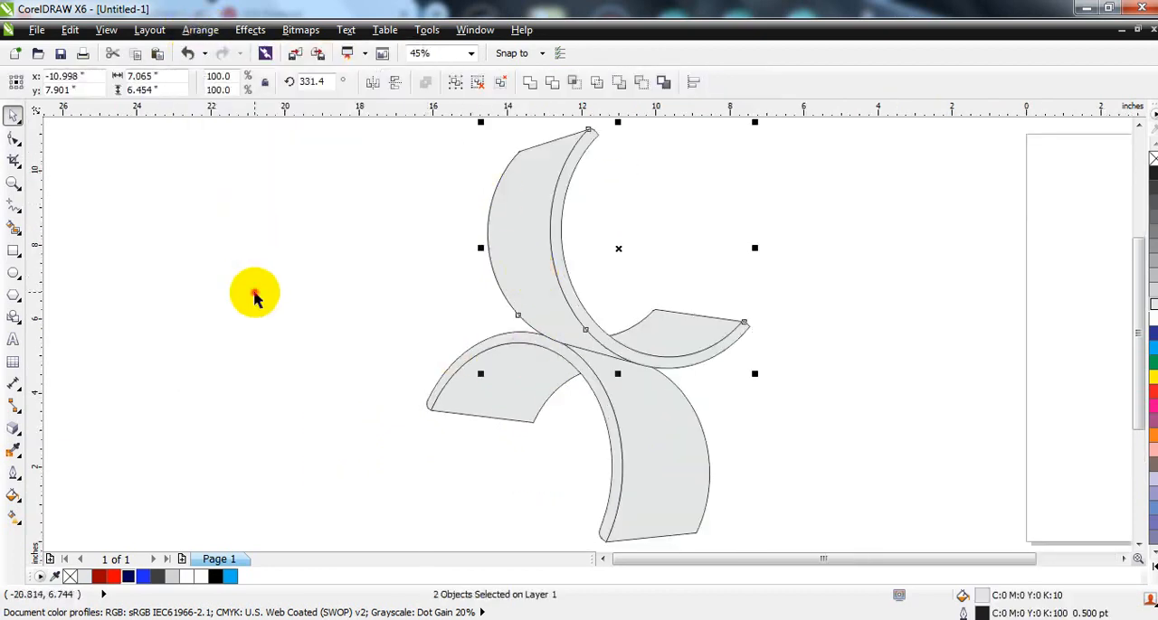
# Step: Break the lower extrude group apart into separate objects
pyautogui.click(256, 292)
pyautogui.click(486, 406)
pyautogui.click(201, 29)
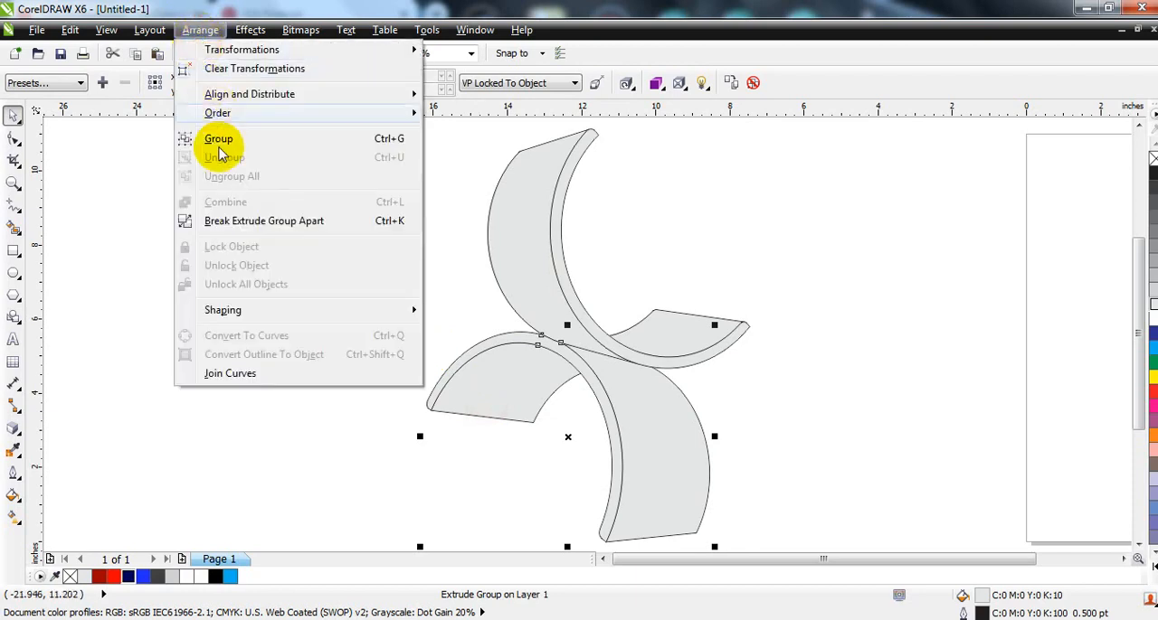
pyautogui.click(222, 224)
pyautogui.click(223, 262)
# Step: Ungroup the side faces of the lower arch and of the upper piece so each face can be selected individually
pyautogui.click(492, 398)
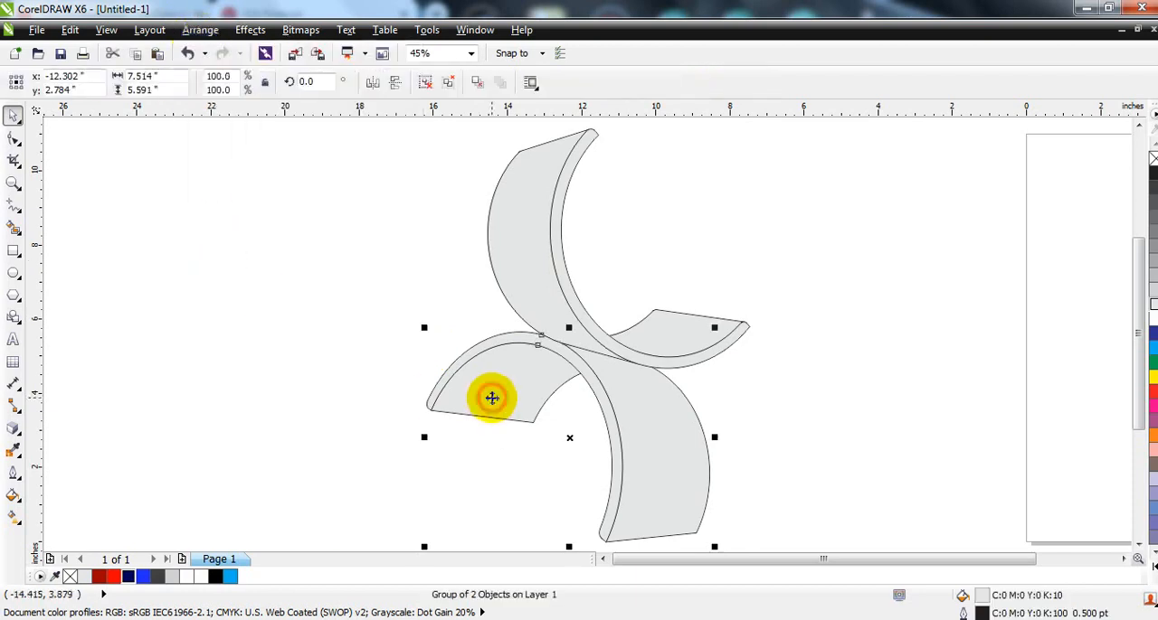
pyautogui.click(428, 83)
pyautogui.click(396, 180)
pyautogui.click(522, 271)
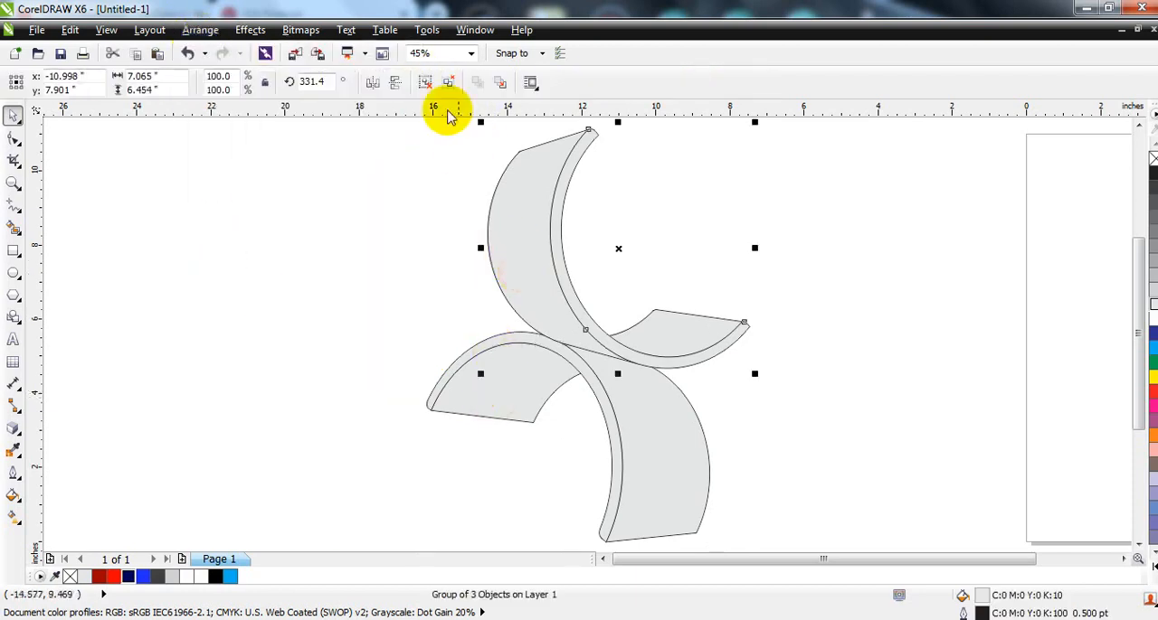
pyautogui.click(428, 82)
pyautogui.click(369, 181)
# Step: Fill the upper piece's large outer face with a linear gradient from dark red R153 G2 B2 near the joint to bright red above
pyautogui.click(531, 223)
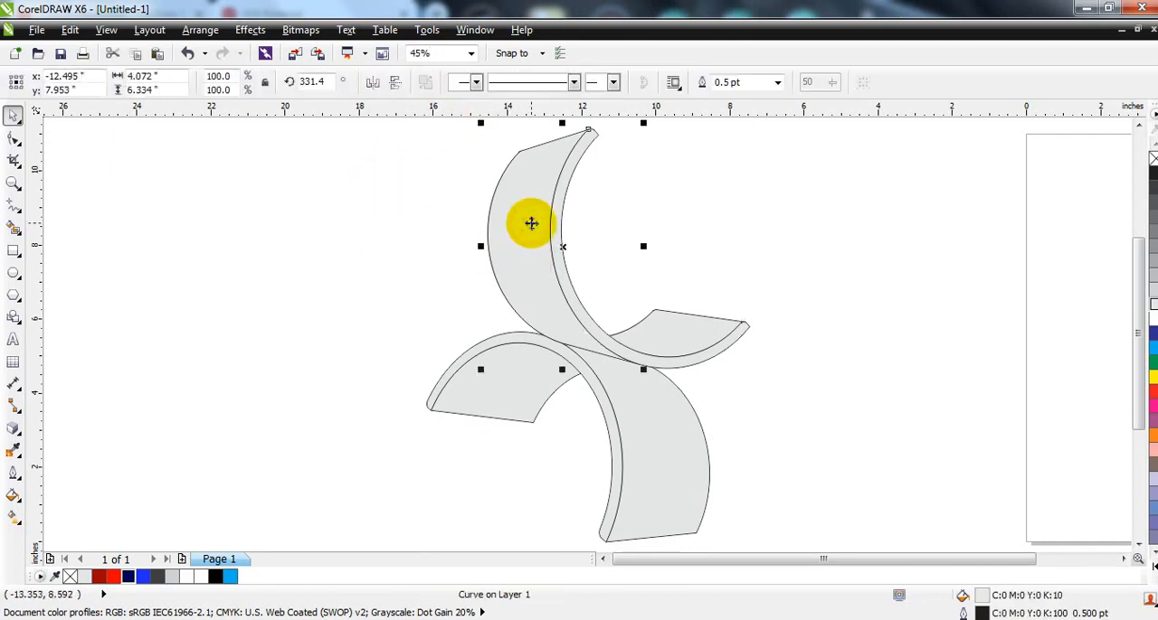
pyautogui.click(99, 579)
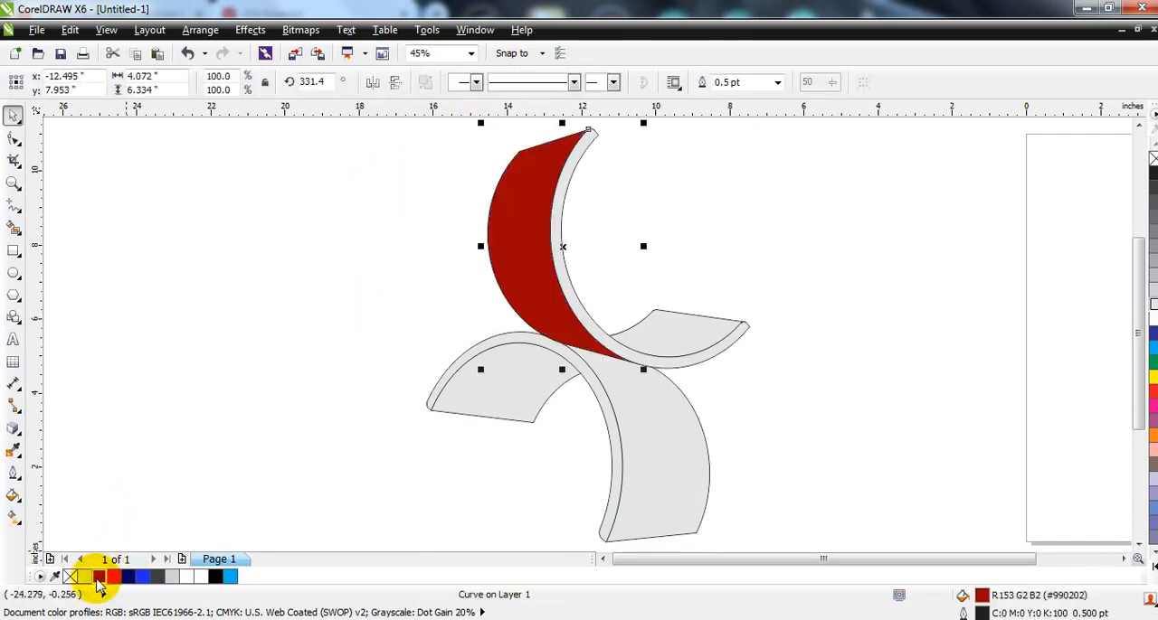
pyautogui.click(12, 514)
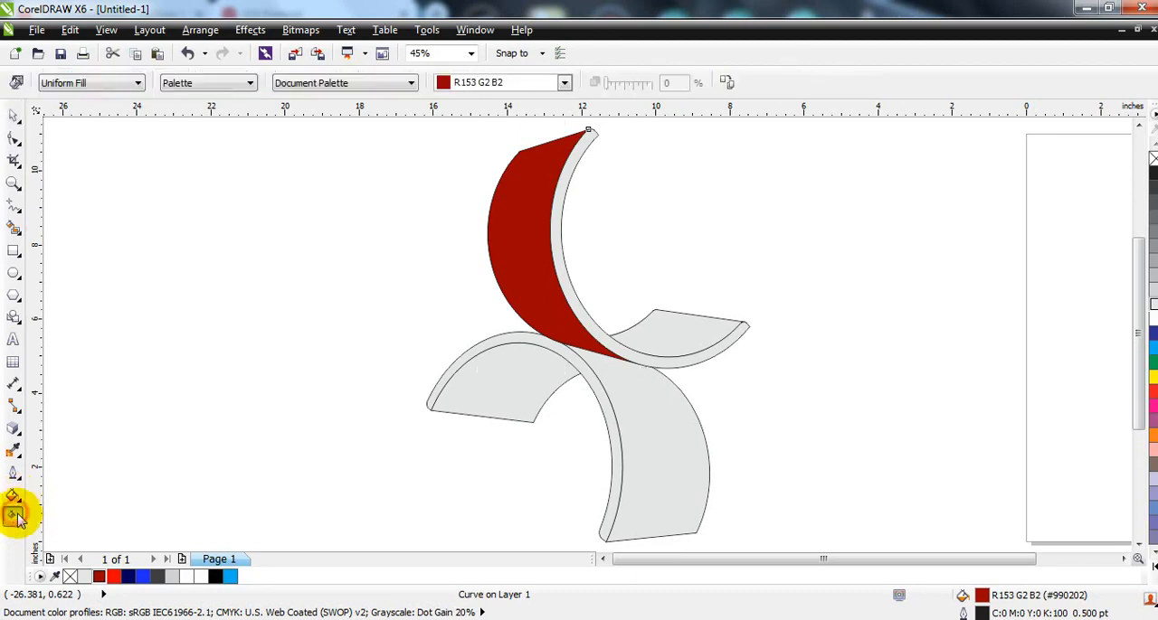
pyautogui.click(545, 337)
pyautogui.moveTo(507, 200); pyautogui.dragTo(501, 192)
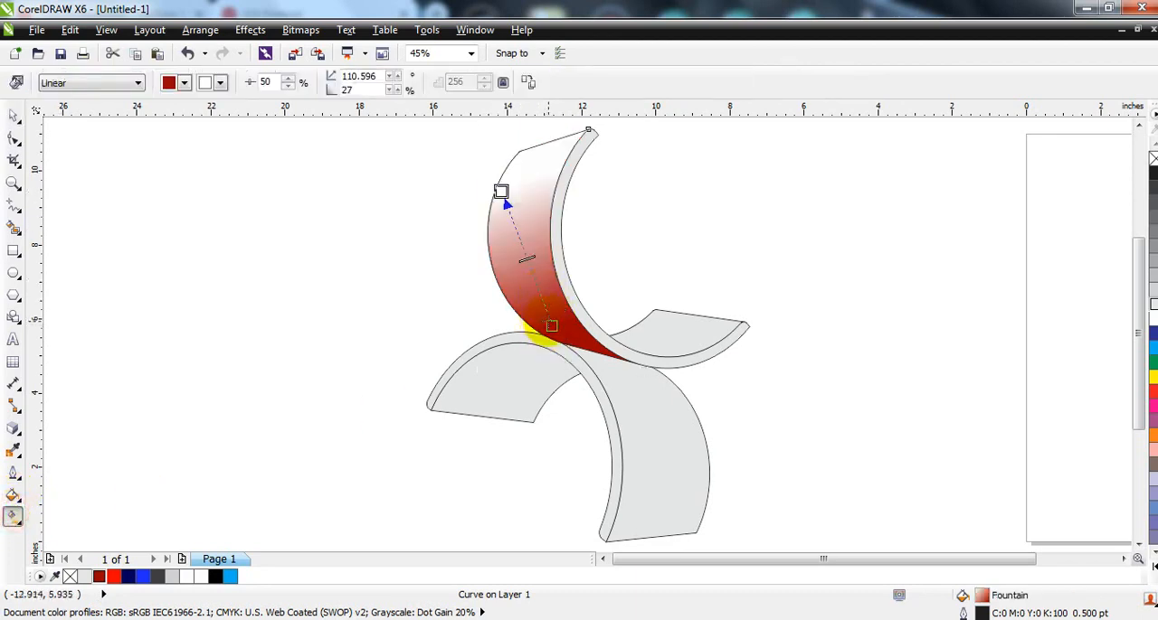
pyautogui.moveTo(113, 576); pyautogui.dragTo(501, 192)
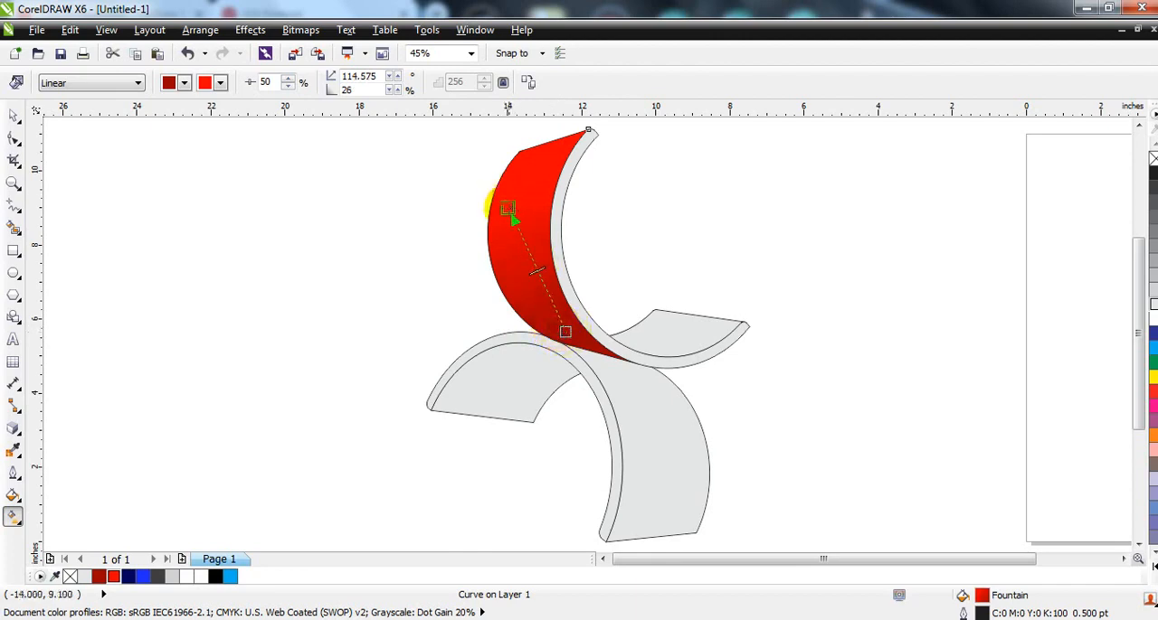
# Step: Give the upper piece's short inner face a linear gradient from dark red at the curve to bright red at its far end
pyautogui.click(647, 333)
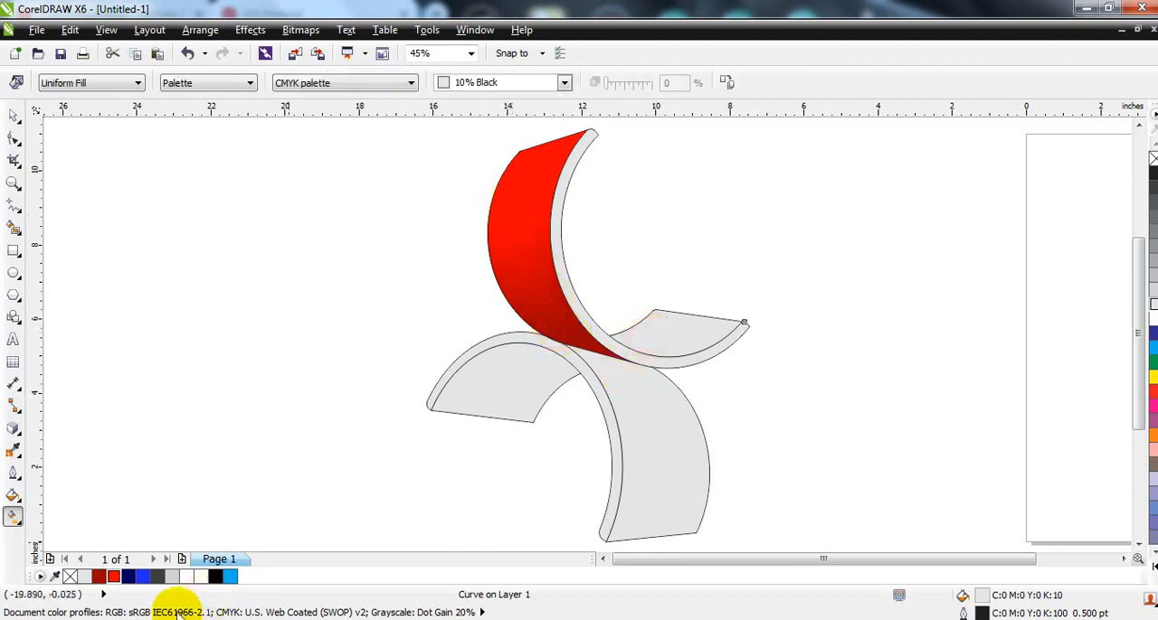
pyautogui.click(98, 576)
pyautogui.moveTo(657, 344); pyautogui.dragTo(703, 298)
pyautogui.moveTo(113, 576); pyautogui.dragTo(682, 299)
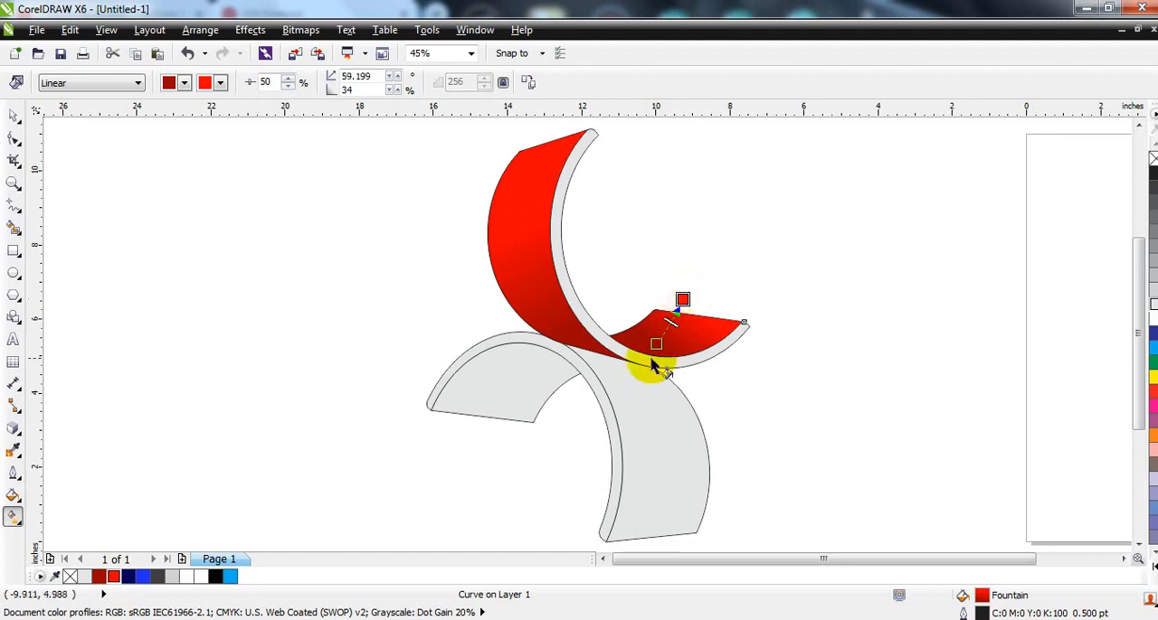
# Step: Fill the upper piece's thin front rim with solid dark red R153 G2 B2 and undo the trial gradient on it
pyautogui.click(645, 365)
pyautogui.click(114, 578)
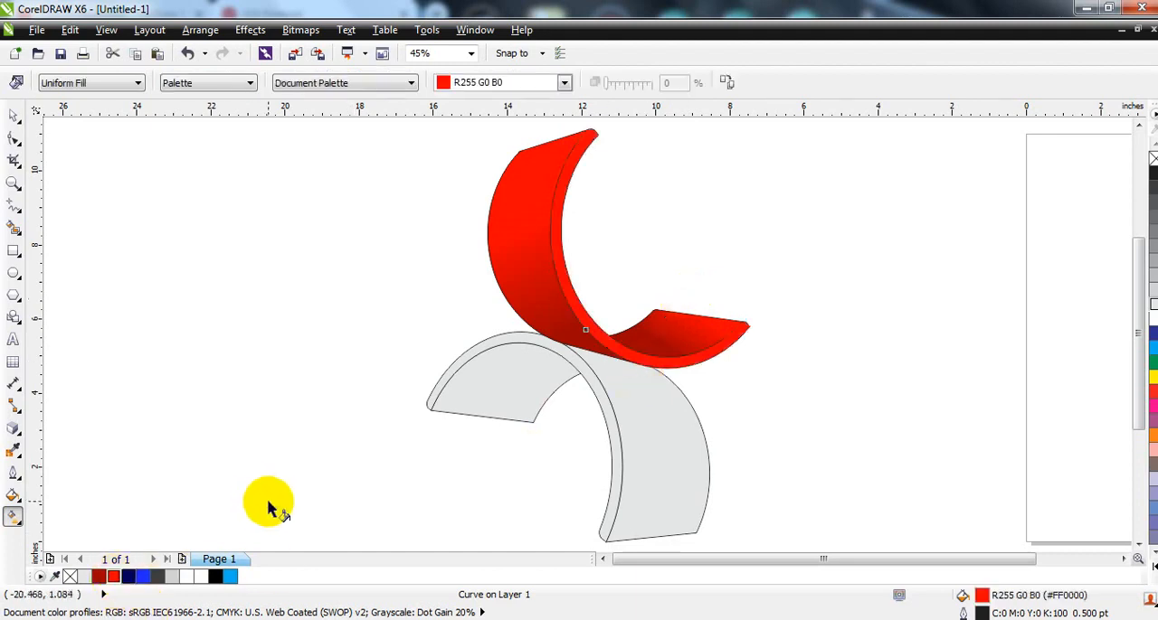
pyautogui.click(98, 577)
pyautogui.moveTo(557, 177); pyautogui.dragTo(571, 302)
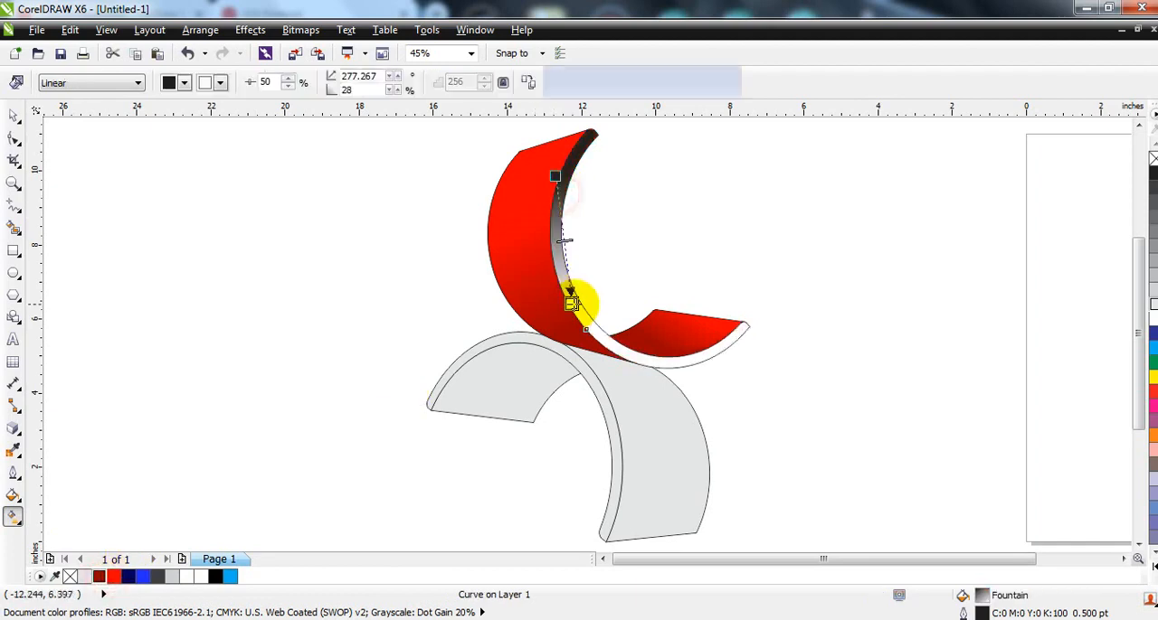
pyautogui.hotkey('ctrl', 'z')
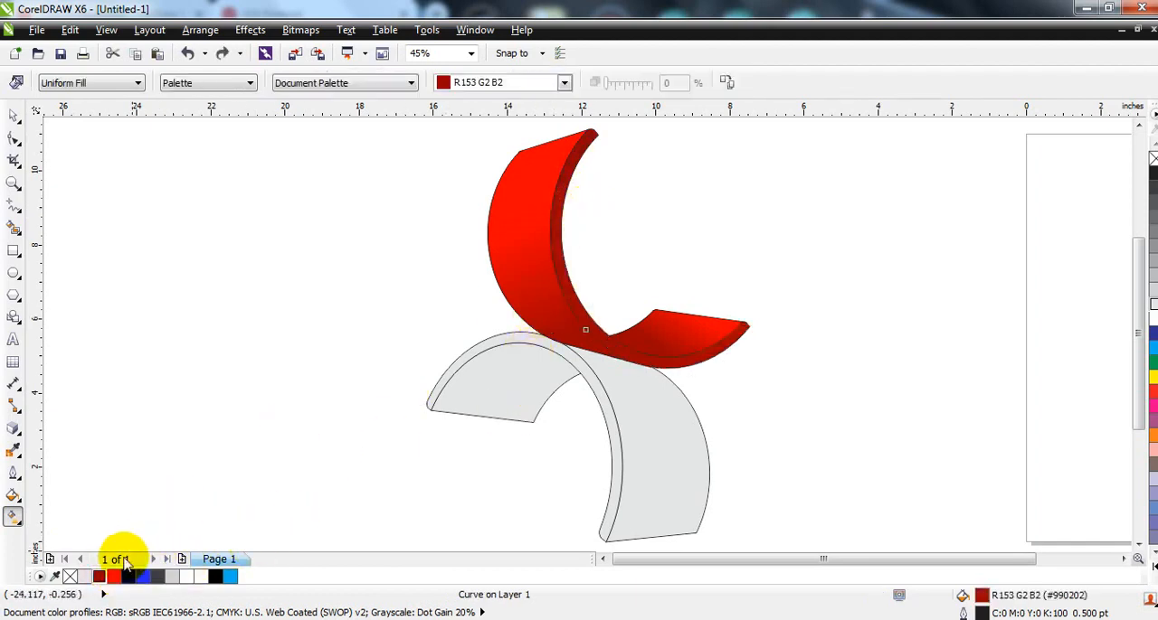
# Step: Apply a linear gradient from dark red to bright red along the upper piece's front rim and adjust its end points
pyautogui.moveTo(553, 215); pyautogui.dragTo(561, 360)
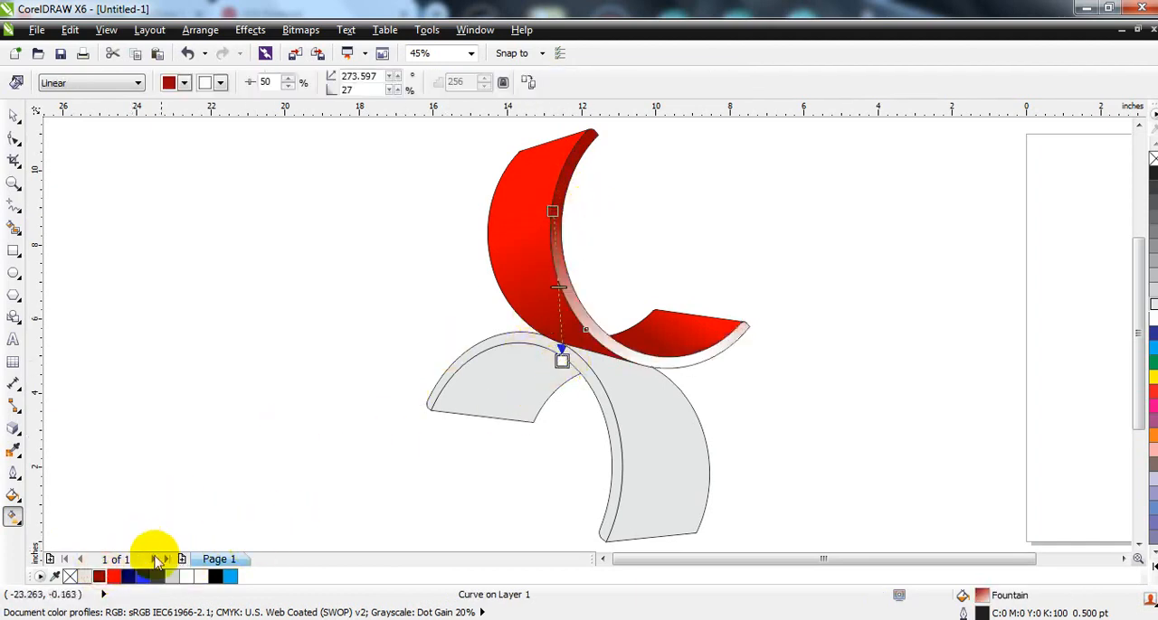
pyautogui.moveTo(113, 576); pyautogui.dragTo(562, 361)
pyautogui.moveTo(561, 362); pyautogui.dragTo(586, 341)
pyautogui.moveTo(553, 213); pyautogui.dragTo(565, 157)
pyautogui.moveTo(586, 341); pyautogui.dragTo(573, 251)
pyautogui.click(14, 116)
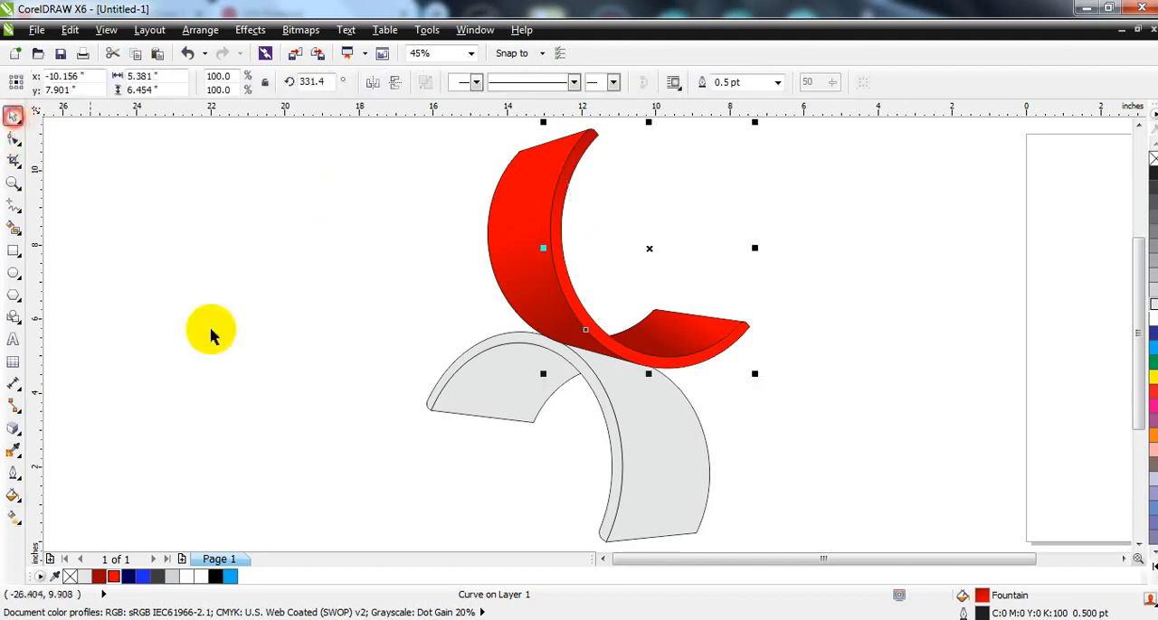
pyautogui.click(298, 404)
# Step: Fill the lower arch's large outer face with a linear gradient from dark blue R3 G2 B89 at the joint to bright blue below
pyautogui.click(639, 475)
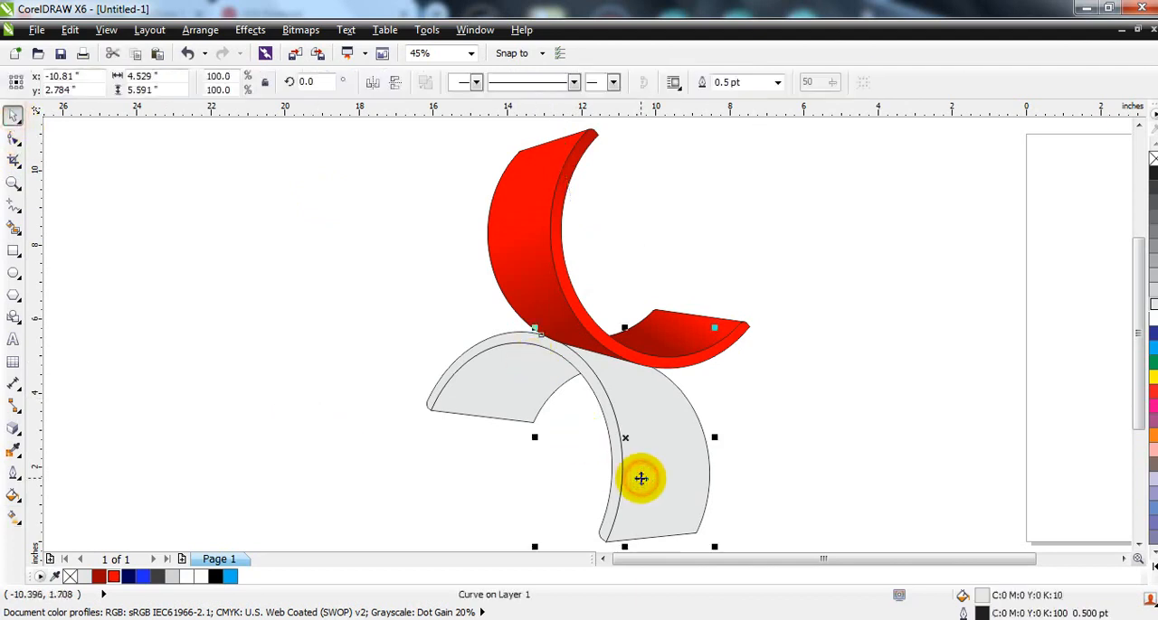
pyautogui.click(126, 577)
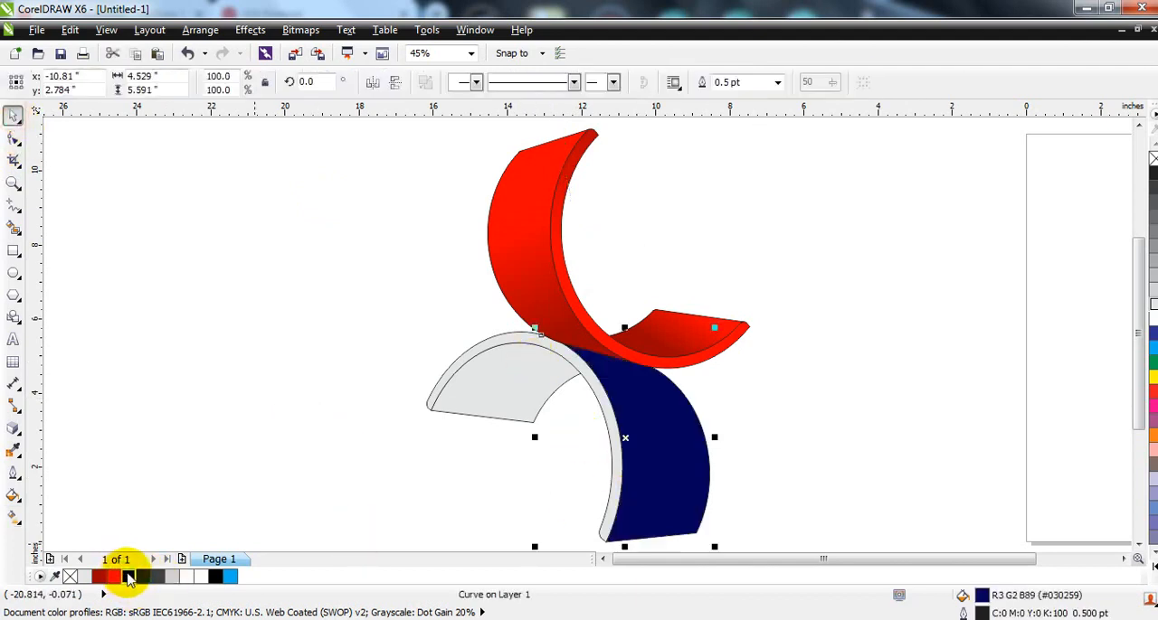
pyautogui.click(14, 515)
pyautogui.moveTo(623, 362); pyautogui.dragTo(666, 476)
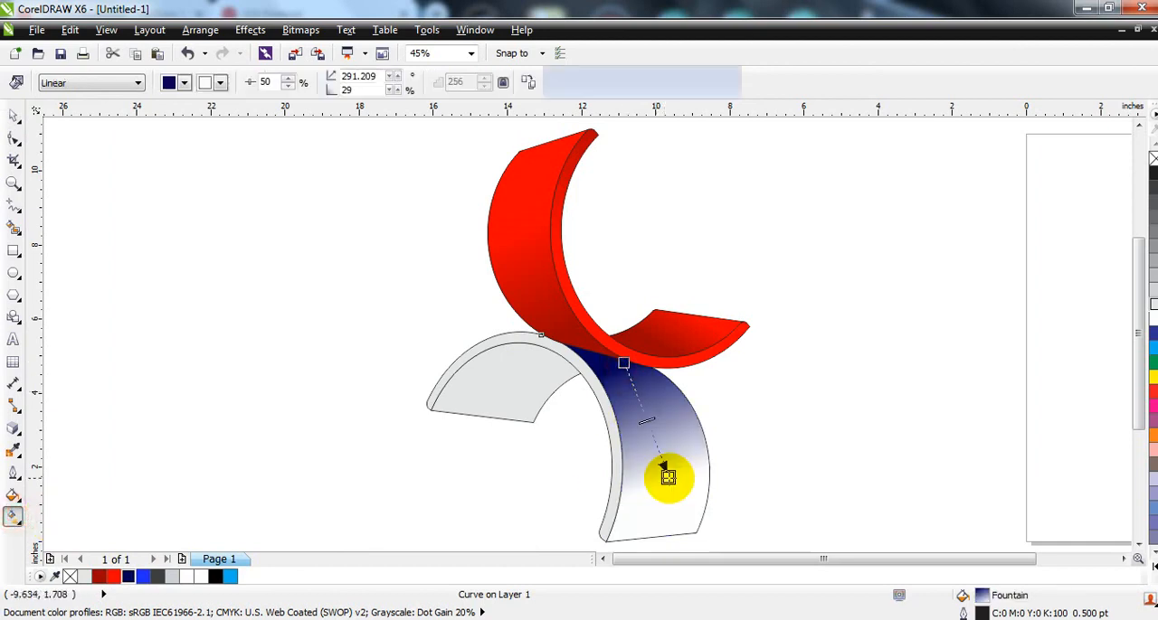
pyautogui.moveTo(142, 581); pyautogui.dragTo(666, 484)
pyautogui.moveTo(617, 350); pyautogui.dragTo(617, 350)
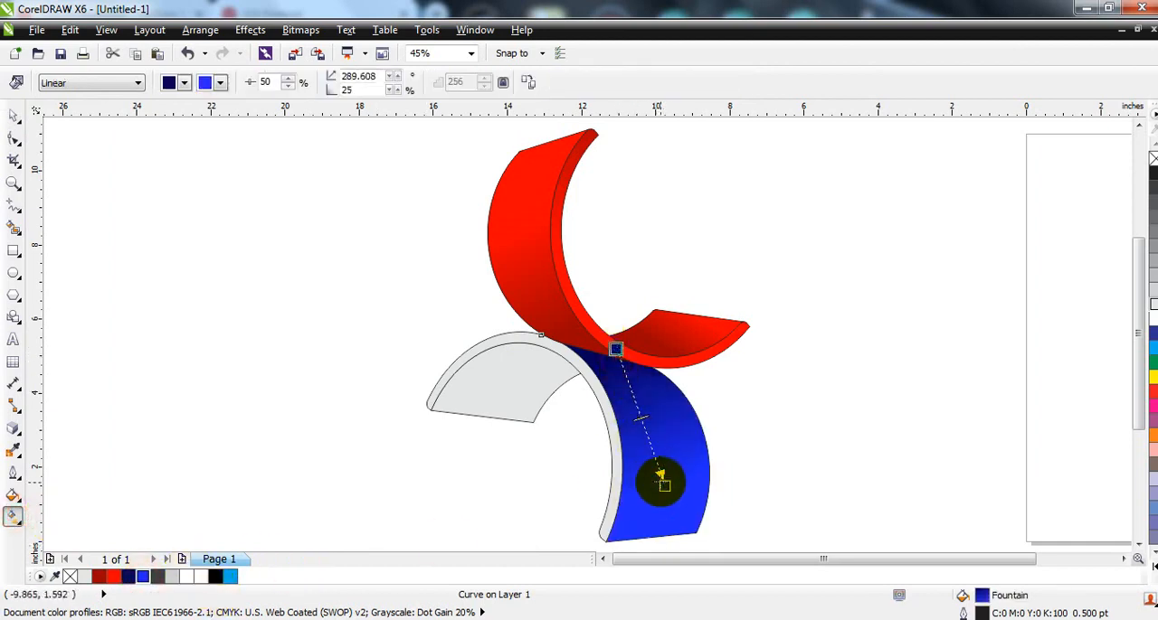
# Step: Give the lower arch's inner face a linear gradient from dark blue near the joint to bright blue at its free end
pyautogui.click(520, 383)
pyautogui.click(128, 577)
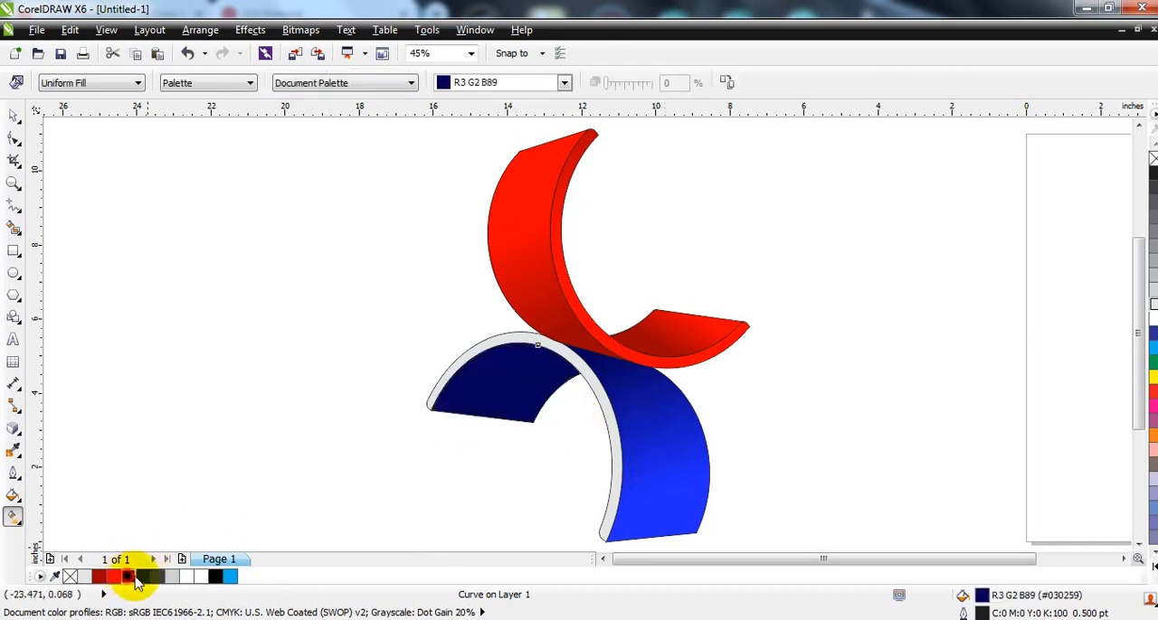
pyautogui.moveTo(560, 370); pyautogui.dragTo(482, 416)
pyautogui.moveTo(559, 368); pyautogui.dragTo(549, 372)
pyautogui.moveTo(476, 421); pyautogui.dragTo(504, 406)
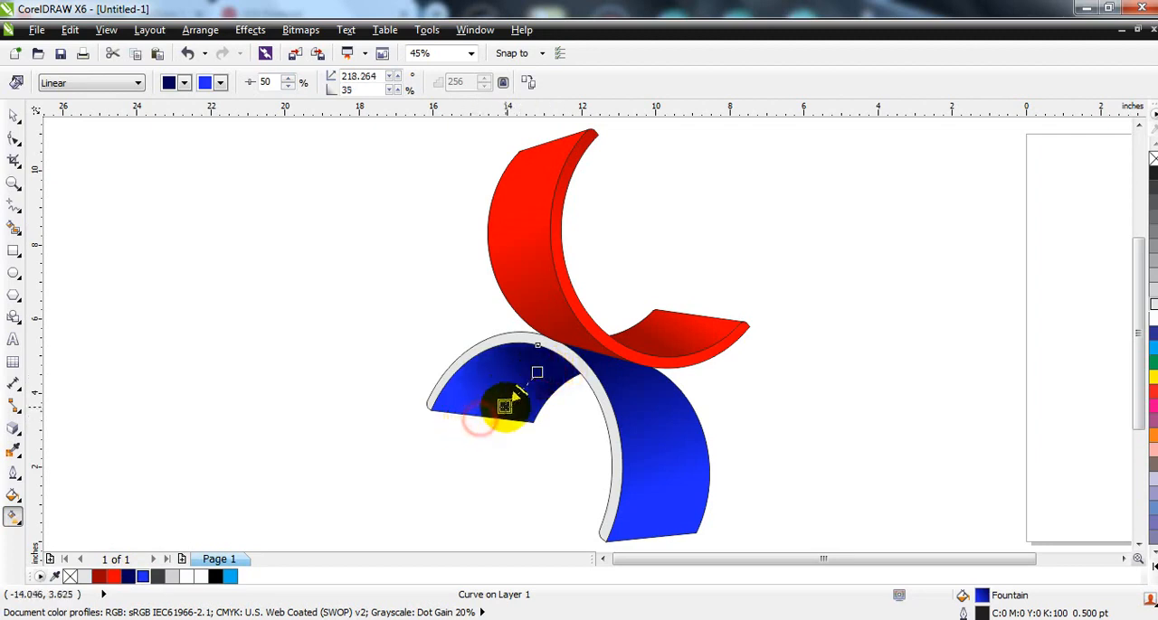
# Step: Fill the lower arch's front rim with a linear gradient from blue R31 G42 B255 to light blue, with the midpoint at 39%
pyautogui.click(504, 339)
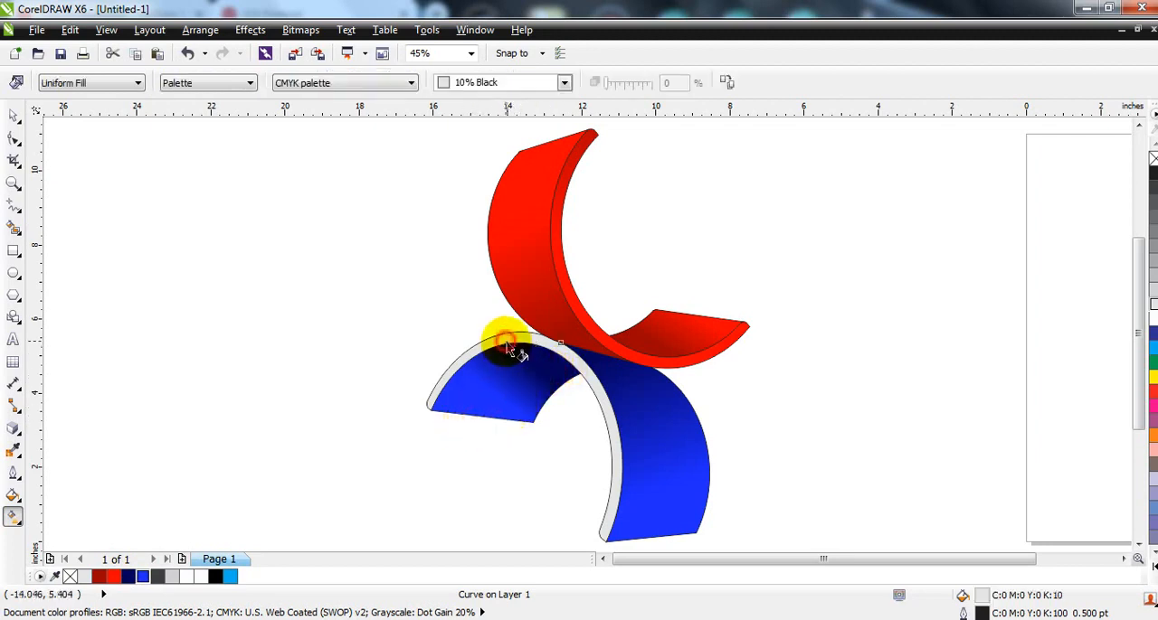
pyautogui.click(138, 577)
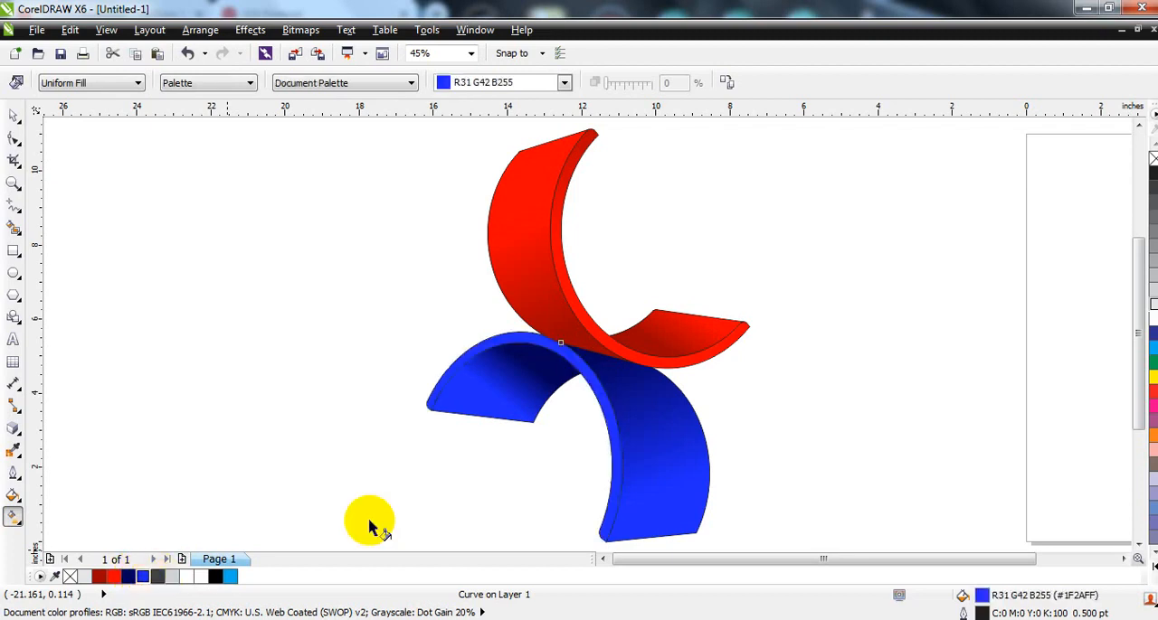
pyautogui.moveTo(464, 346); pyautogui.dragTo(445, 324)
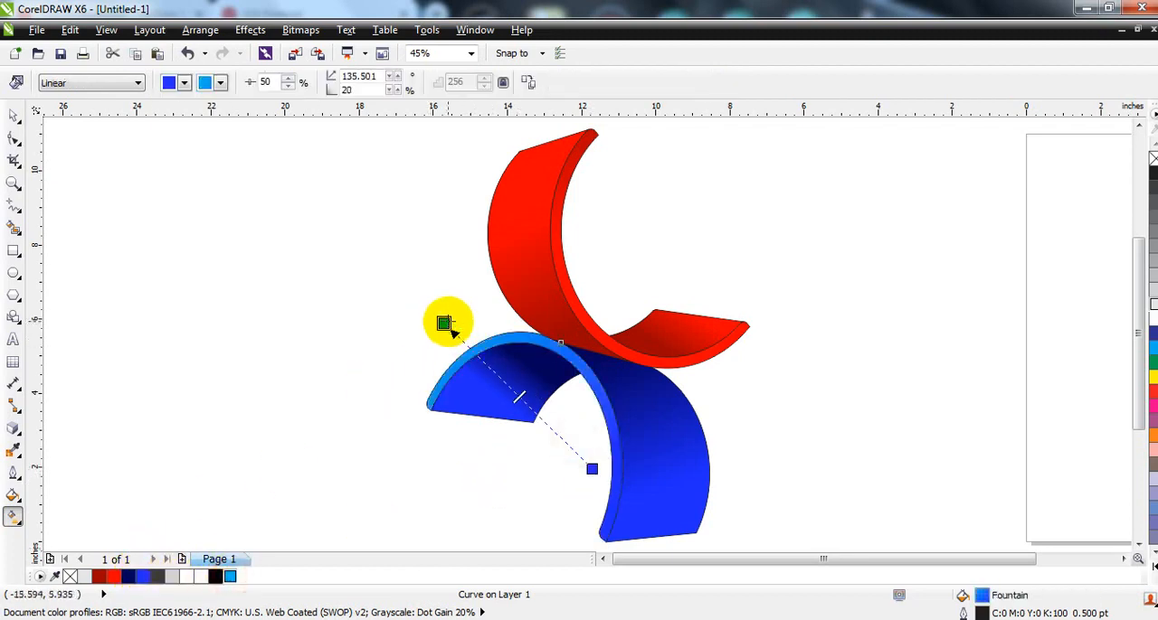
pyautogui.click(507, 387)
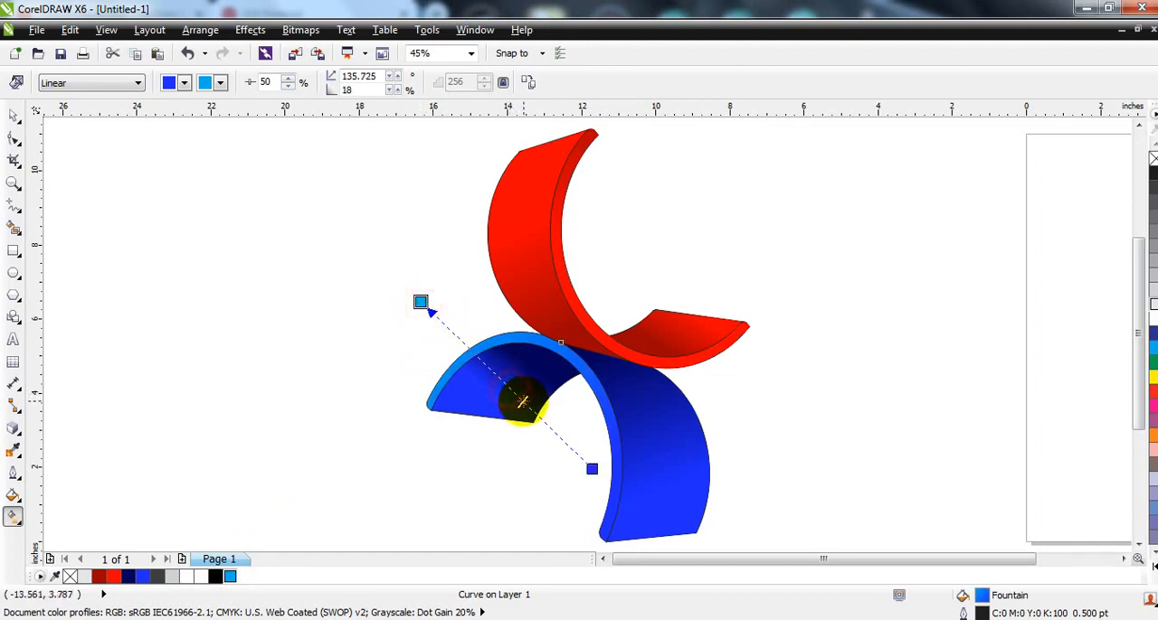
pyautogui.click(422, 304)
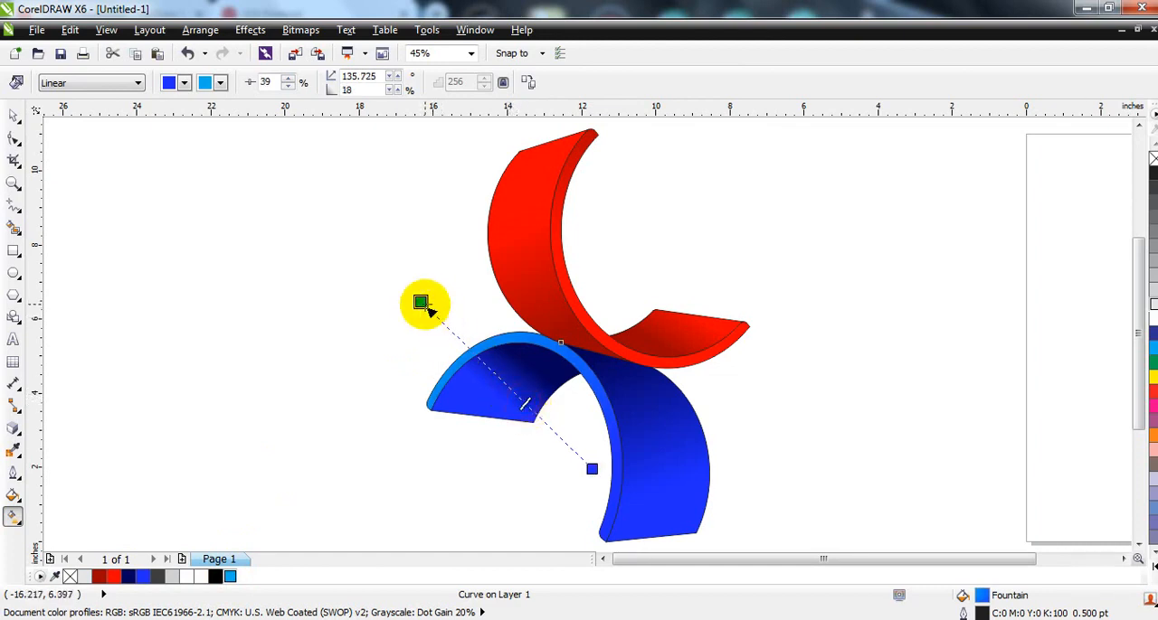
# Step: Recolor the upper piece's front rim with a linear gradient from bright red at its upper part to orange at its lower end
pyautogui.click(572, 299)
pyautogui.click(117, 577)
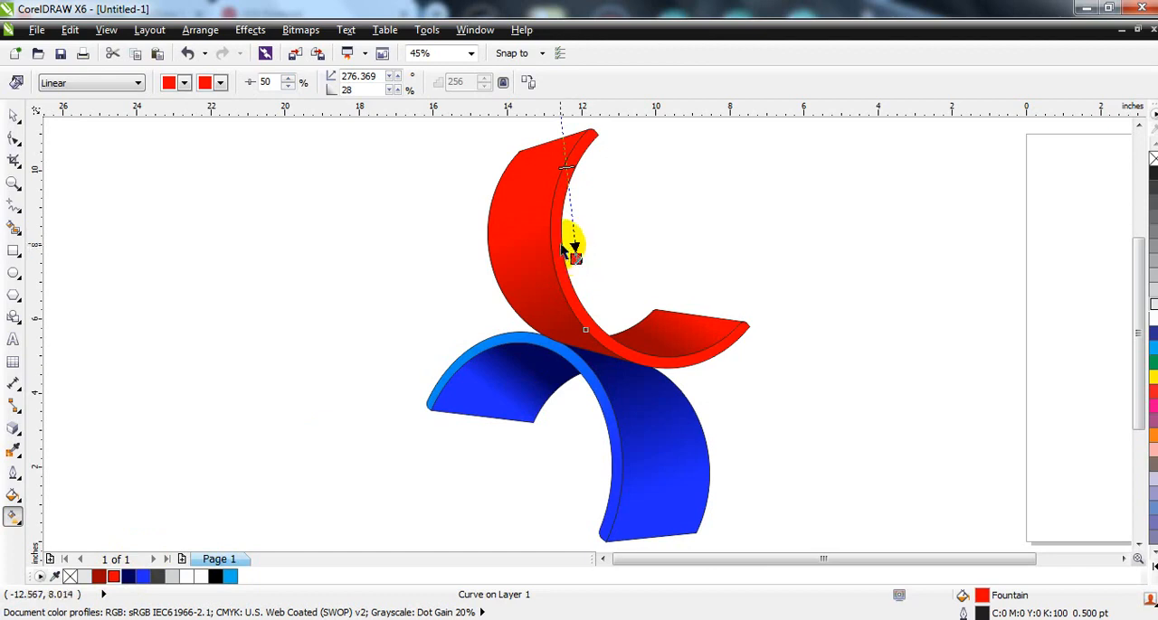
pyautogui.moveTo(571, 252); pyautogui.dragTo(679, 348)
pyautogui.moveTo(593, 226); pyautogui.dragTo(583, 191)
pyautogui.moveTo(601, 314); pyautogui.dragTo(661, 313)
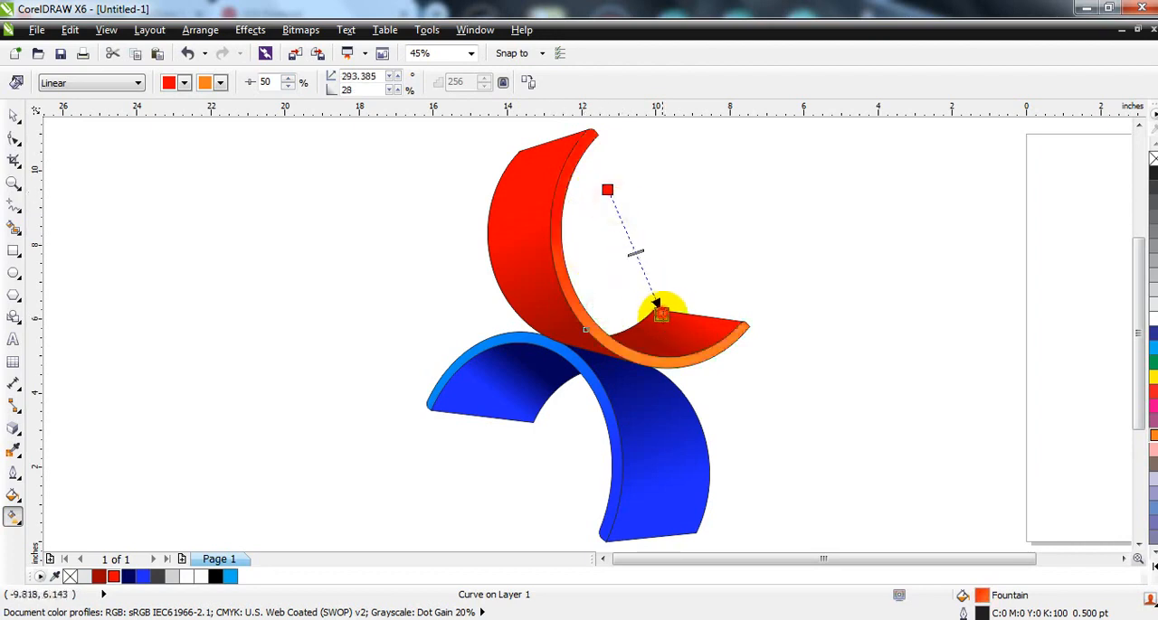
pyautogui.moveTo(607, 194); pyautogui.dragTo(590, 208)
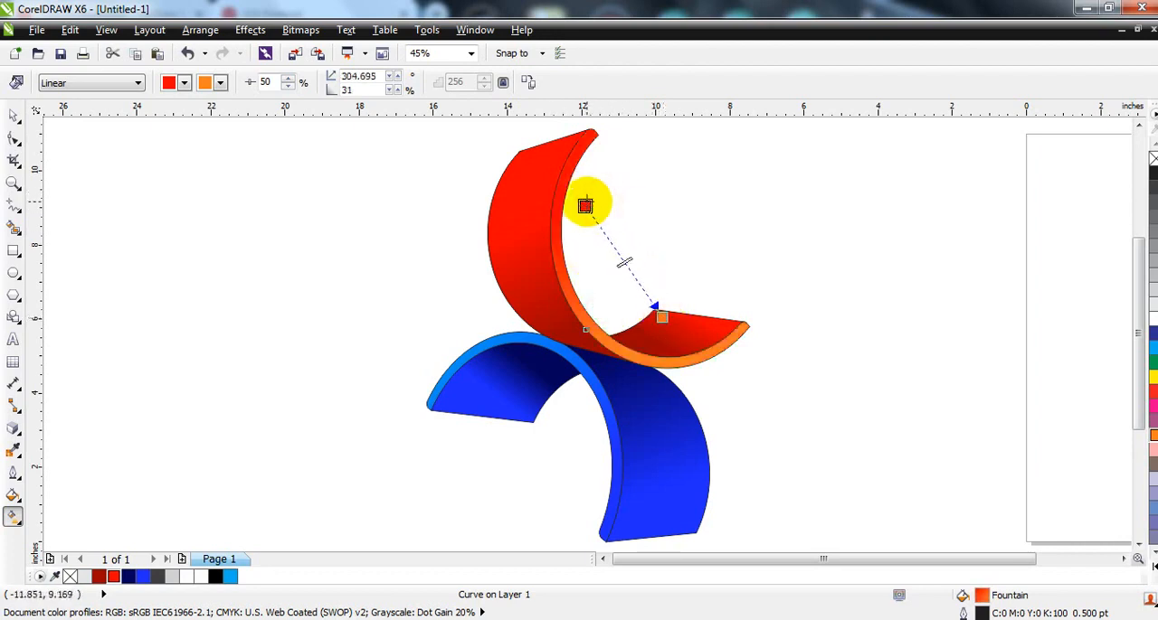
# Step: Remove the outlines from all the red and blue pieces of the logo
pyautogui.click(11, 116)
pyautogui.click(325, 279)
pyautogui.scroll(-2, 453, 290)
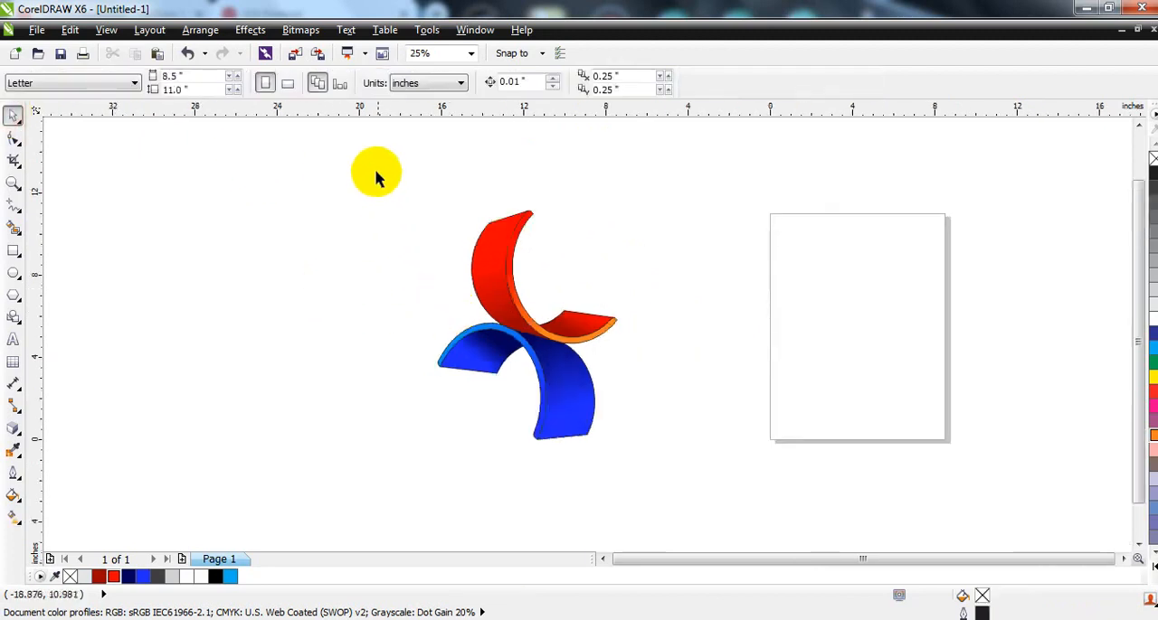
pyautogui.moveTo(387, 176)
pyautogui.mouseDown()
pyautogui.moveTo(642, 463)
pyautogui.moveTo(378, 190)
pyautogui.mouseUp()
pyautogui.press('F2')
pyautogui.click(367, 170)
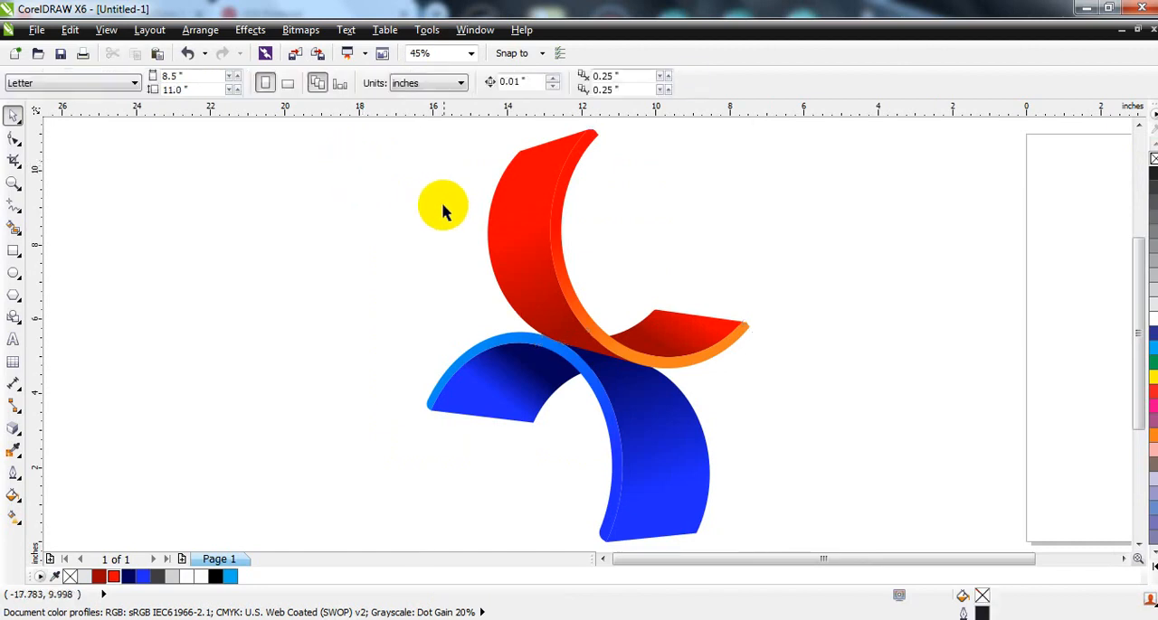
pyautogui.click(425, 245)
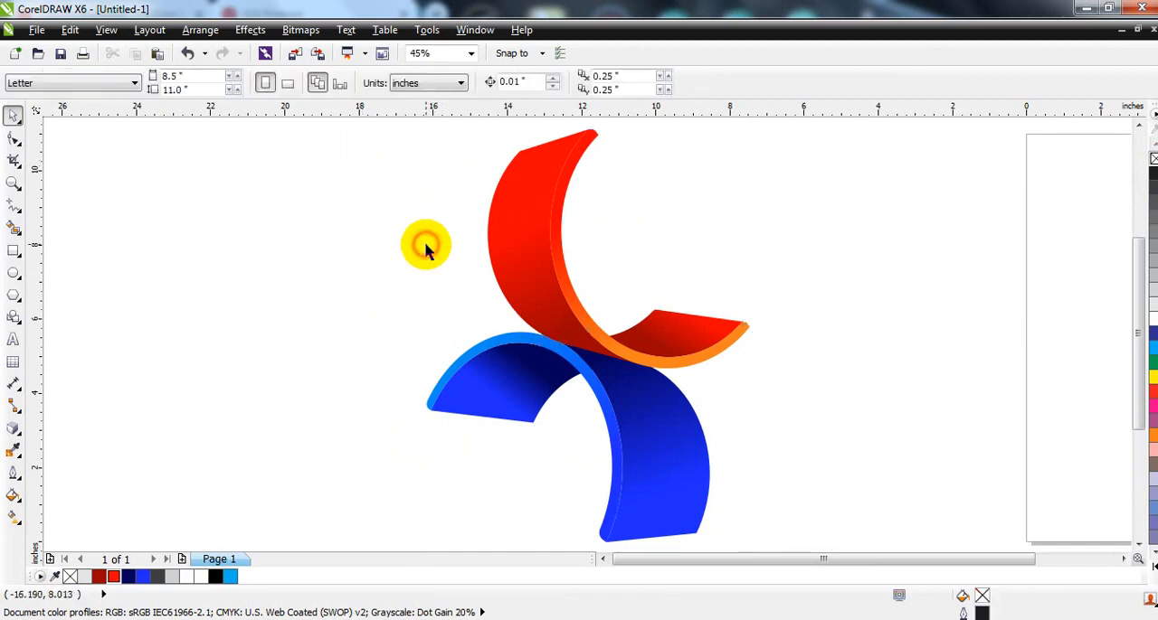
# Step: Draw a circle about 3.26 inches in diameter inside the upper piece's opening and fill it with 40% Black
pyautogui.click(15, 273)
pyautogui.moveTo(621, 146); pyautogui.dragTo(697, 269)
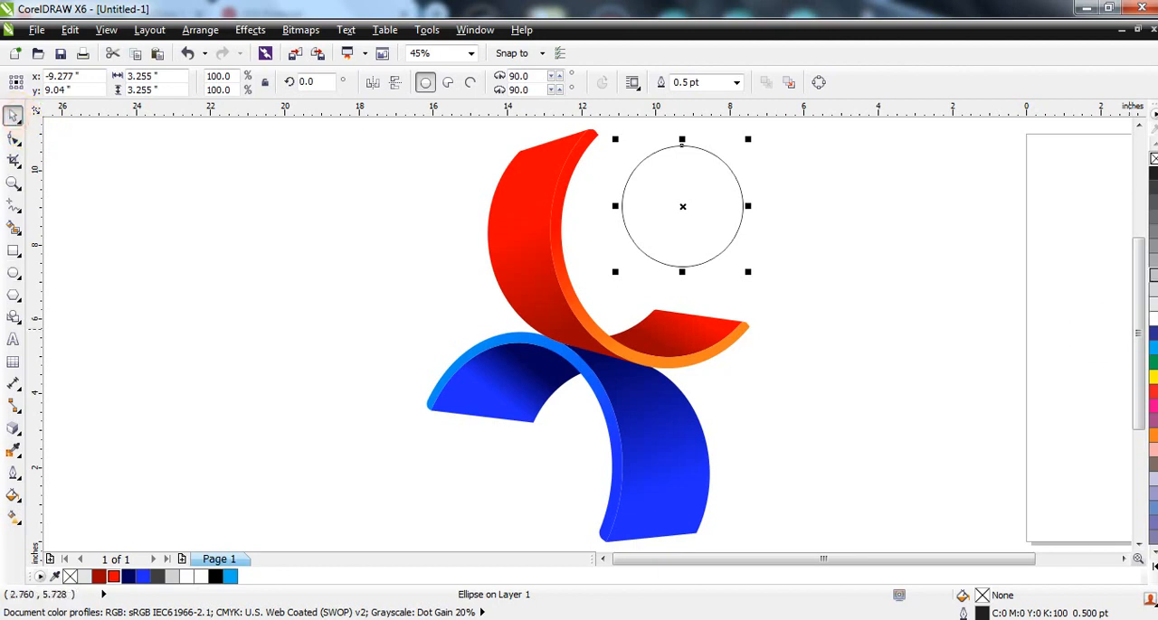
pyautogui.click(1154, 261)
# Step: Turn the circle's fill into a radial gradient, light at the center and gray at the edge, and remove its outline
pyautogui.click(13, 516)
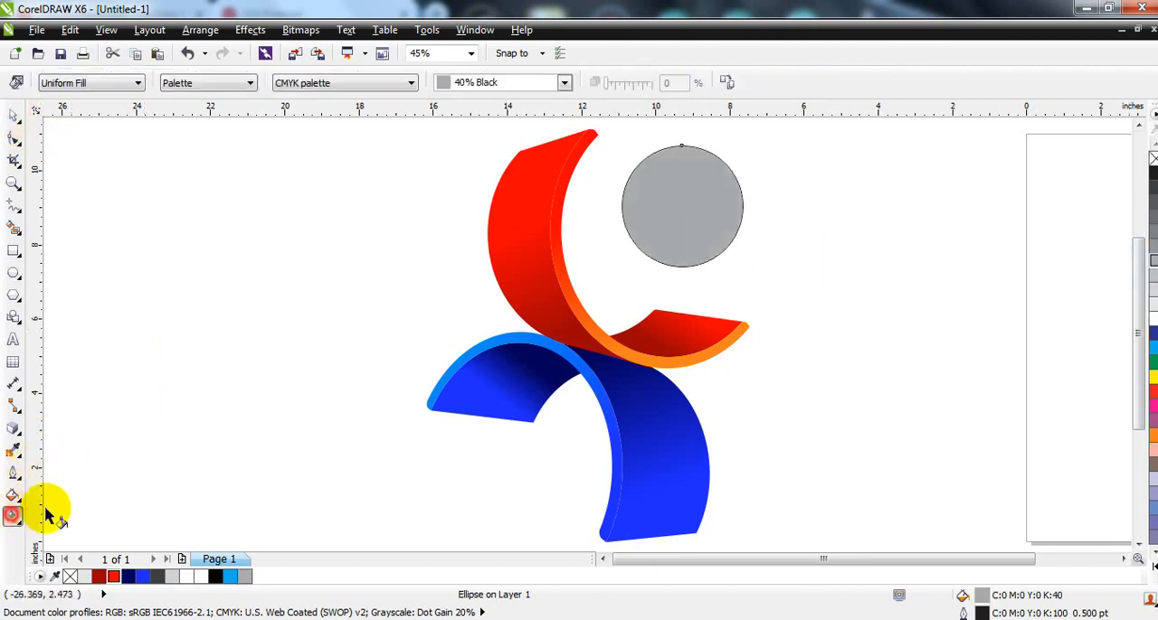
pyautogui.moveTo(675, 174); pyautogui.dragTo(688, 245)
pyautogui.click(137, 83)
pyautogui.click(81, 132)
pyautogui.click(12, 115)
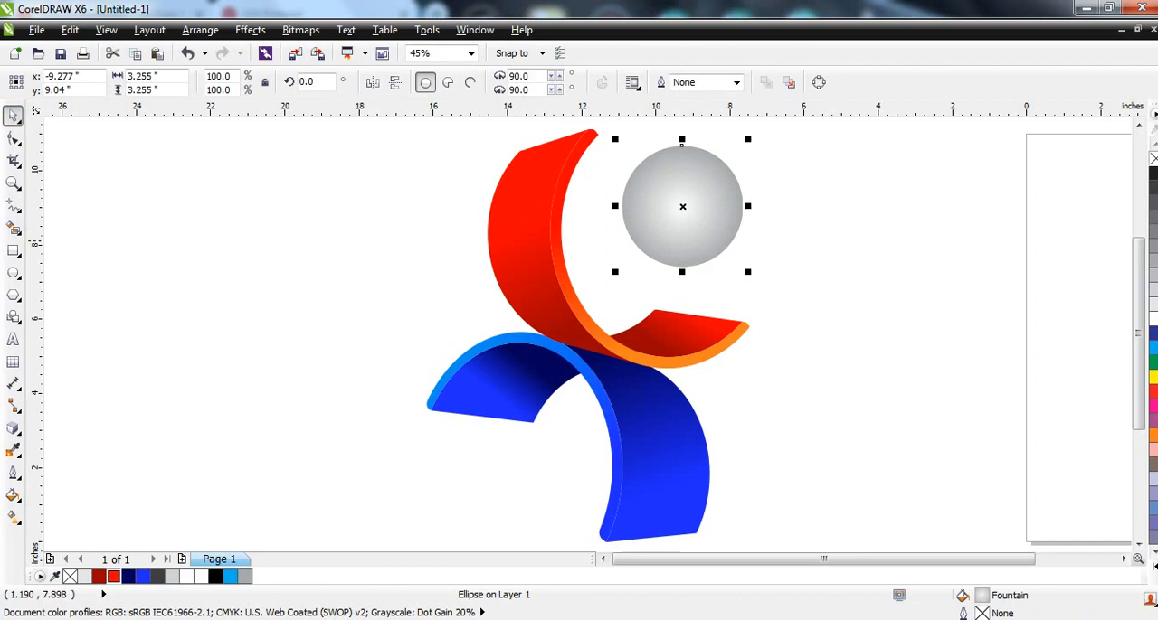
# Step: Add a white flattened ellipse about 2.38 by 1.29 inches over the sphere's upper part and fade it downward with a linear transparency
pyautogui.moveTo(683, 272); pyautogui.dragTo(681, 155)
pyautogui.click(1153, 319)
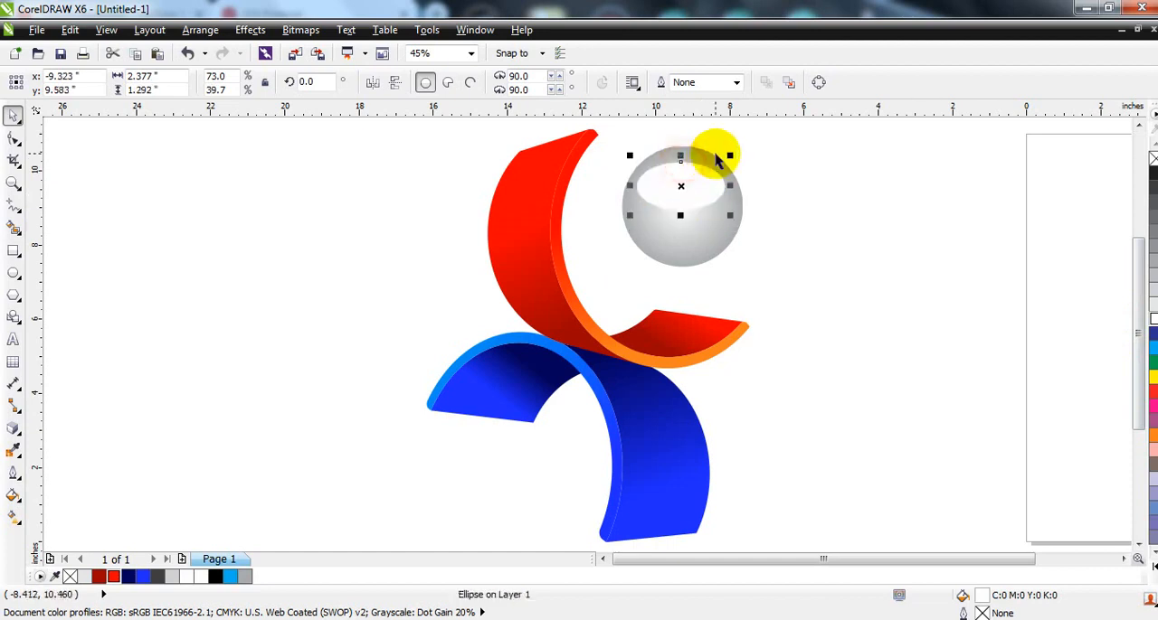
pyautogui.click(14, 452)
pyautogui.click(13, 429)
pyautogui.click(69, 541)
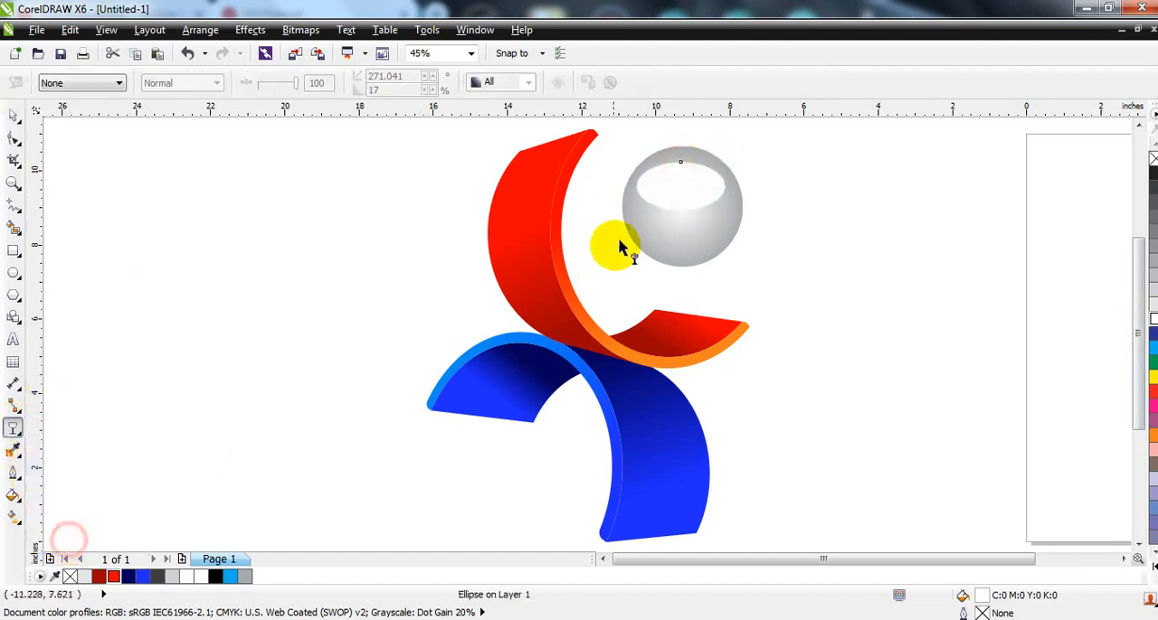
pyautogui.moveTo(672, 163)
pyautogui.mouseDown()
pyautogui.moveTo(671, 215)
pyautogui.moveTo(672, 143)
pyautogui.mouseUp()
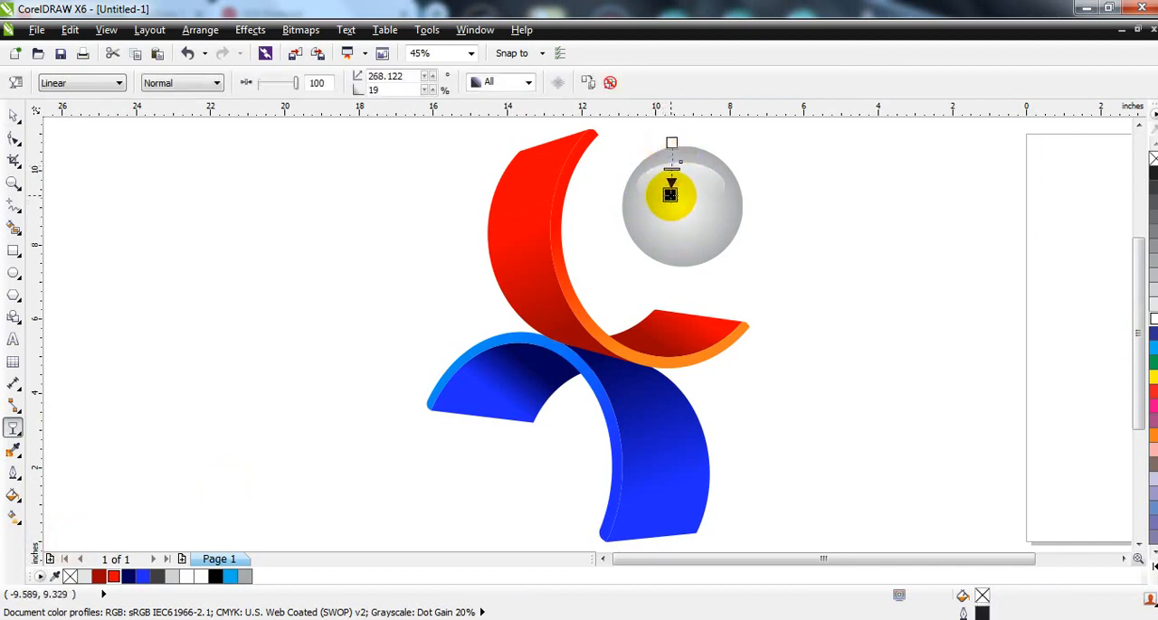
# Step: Narrow the highlight ellipse to about 2.1 inches wide and bring its upper edge closer to the top of the sphere
pyautogui.click(14, 116)
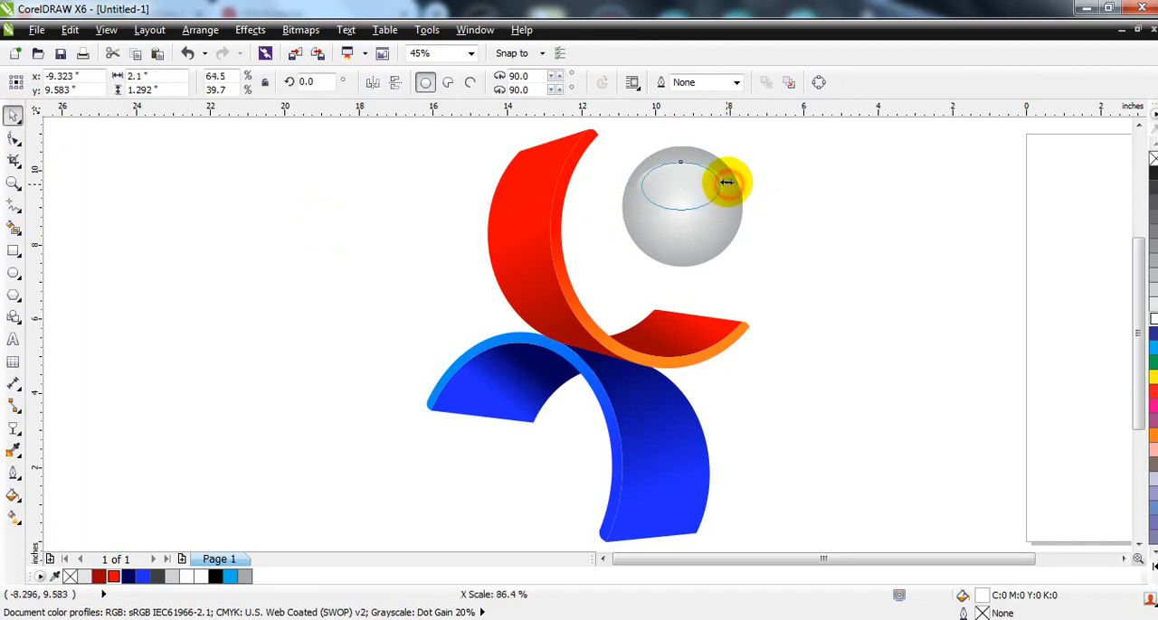
pyautogui.moveTo(682, 156); pyautogui.dragTo(682, 150)
pyautogui.keyDown('shift'); pyautogui.click(733, 220); pyautogui.keyUp('shift')
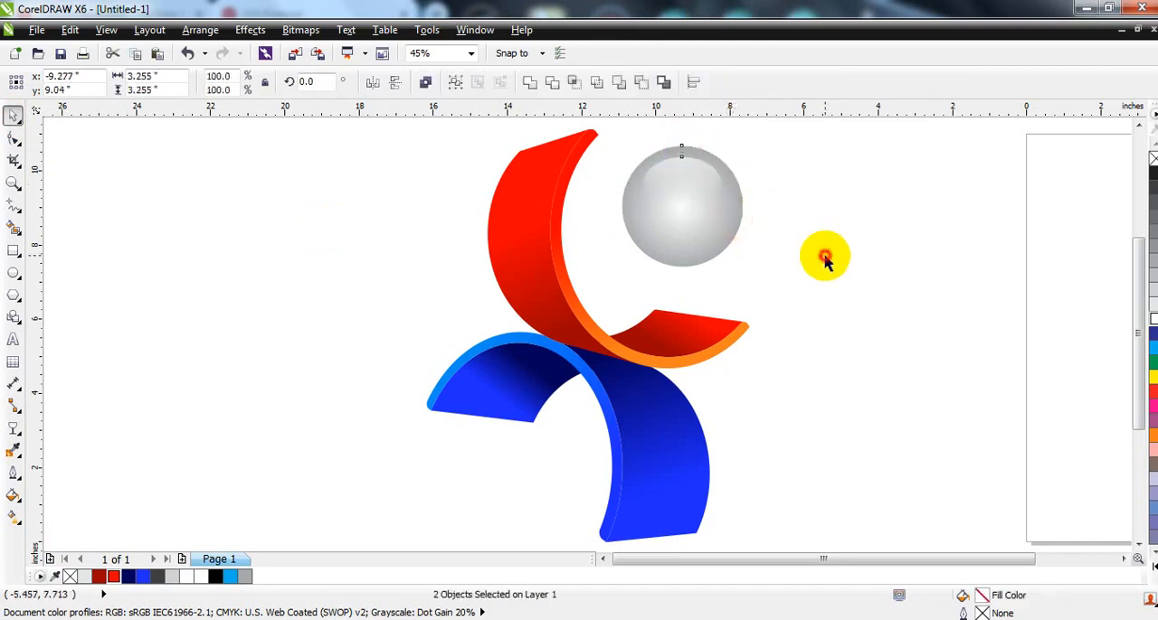
pyautogui.click(825, 260)
# Step: Draw a background rectangle about 20.17 by 13.54 inches around the logo, fill it with 50% Black, and send it behind the artwork
pyautogui.scroll(-3, 742, 284)
pyautogui.moveTo(825, 157); pyautogui.dragTo(543, 465)
pyautogui.click(525, 434)
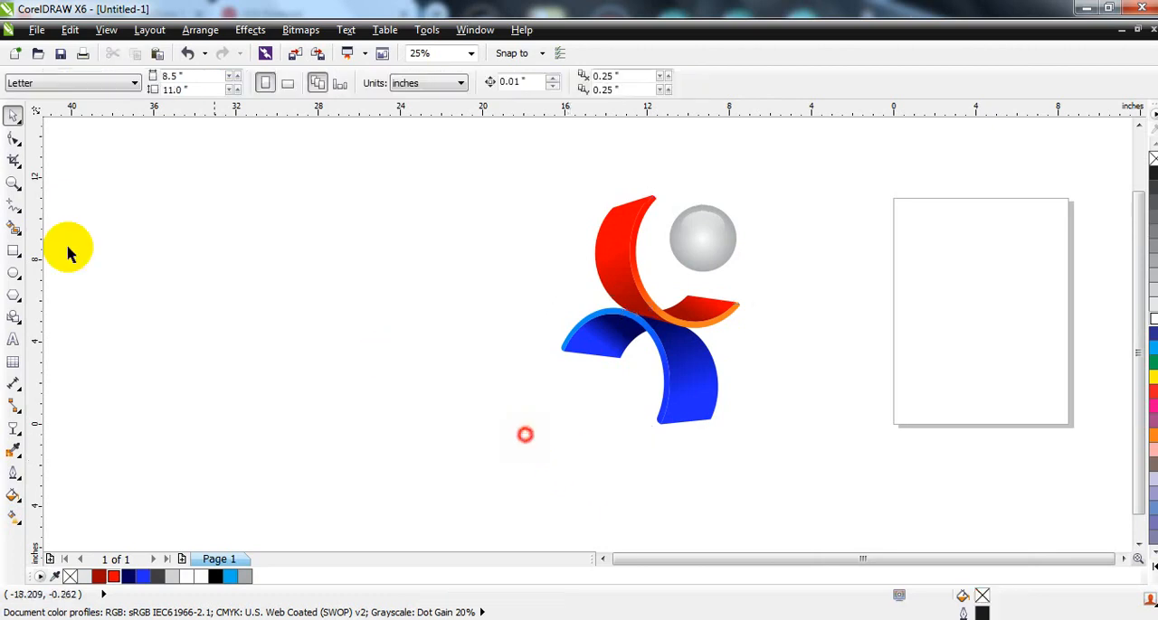
pyautogui.click(12, 253)
pyautogui.moveTo(512, 165)
pyautogui.mouseDown()
pyautogui.moveTo(742, 431)
pyautogui.moveTo(774, 445)
pyautogui.mouseUp()
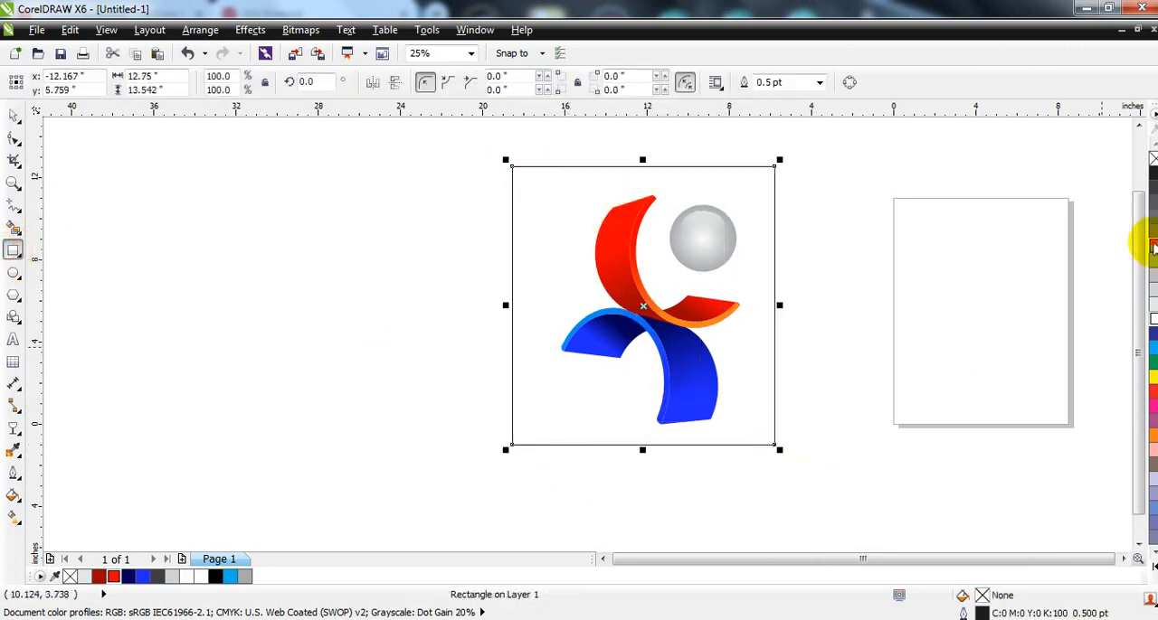
pyautogui.click(1153, 246)
pyautogui.hotkey('shift', 'pagedown')
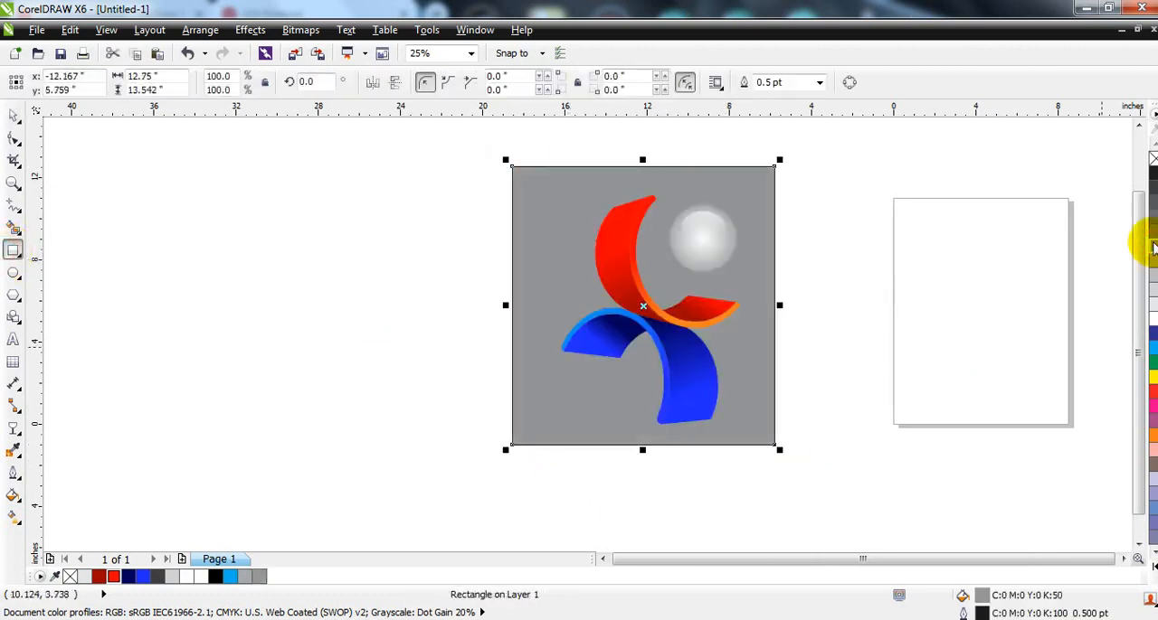
pyautogui.click(13, 116)
pyautogui.moveTo(780, 306); pyautogui.dragTo(853, 328)
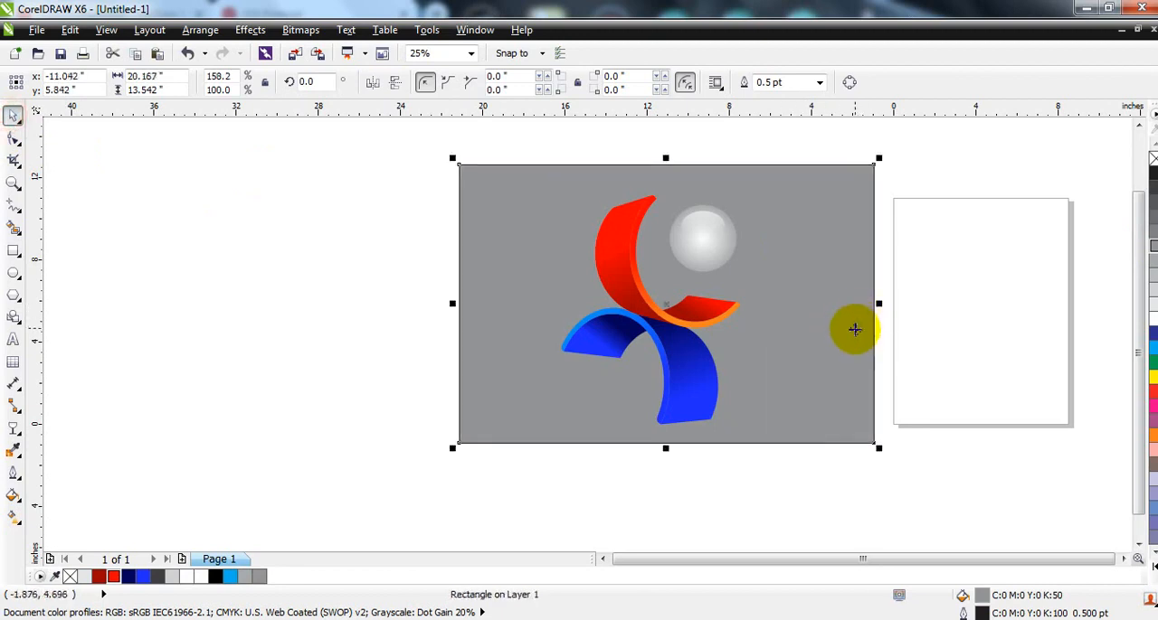
# Step: Give the background rectangle a radial gradient, white from the center to a middle node and fading to gray at the edges
pyautogui.click(14, 512)
pyautogui.moveTo(653, 251); pyautogui.dragTo(652, 358)
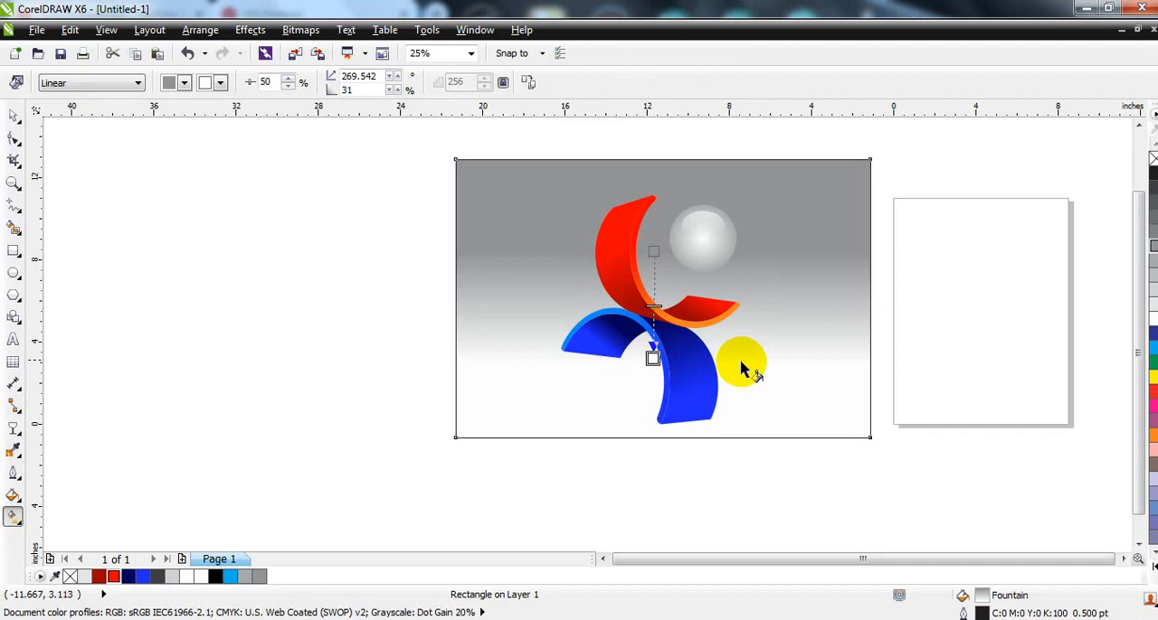
pyautogui.click(1153, 320)
pyautogui.click(88, 82)
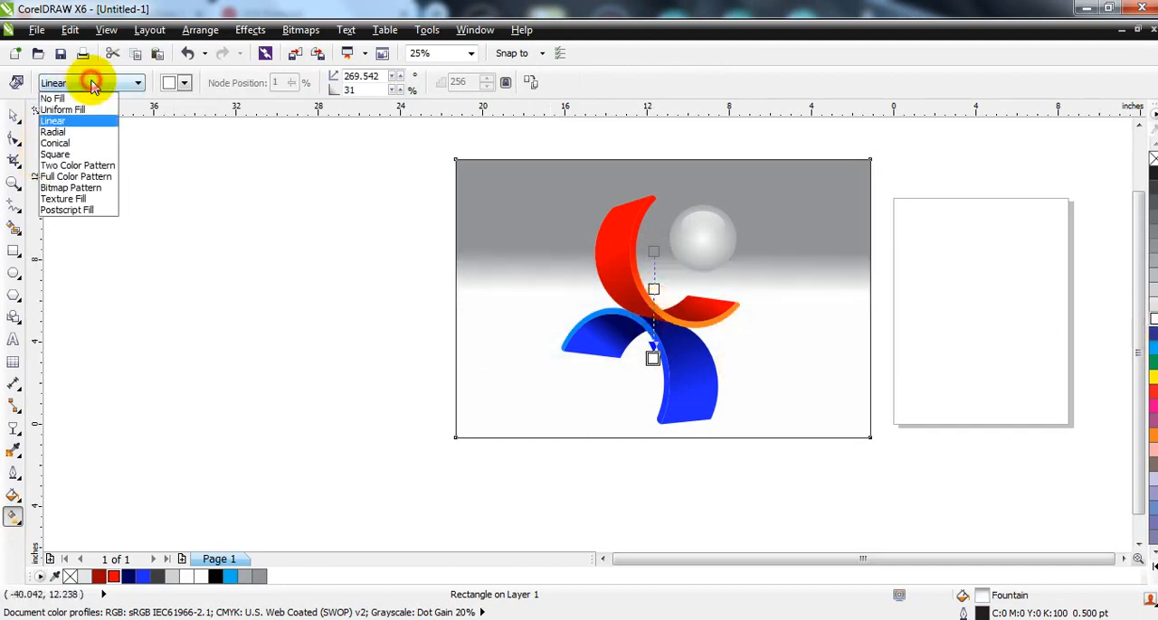
pyautogui.click(57, 130)
pyautogui.moveTo(665, 351); pyautogui.dragTo(664, 395)
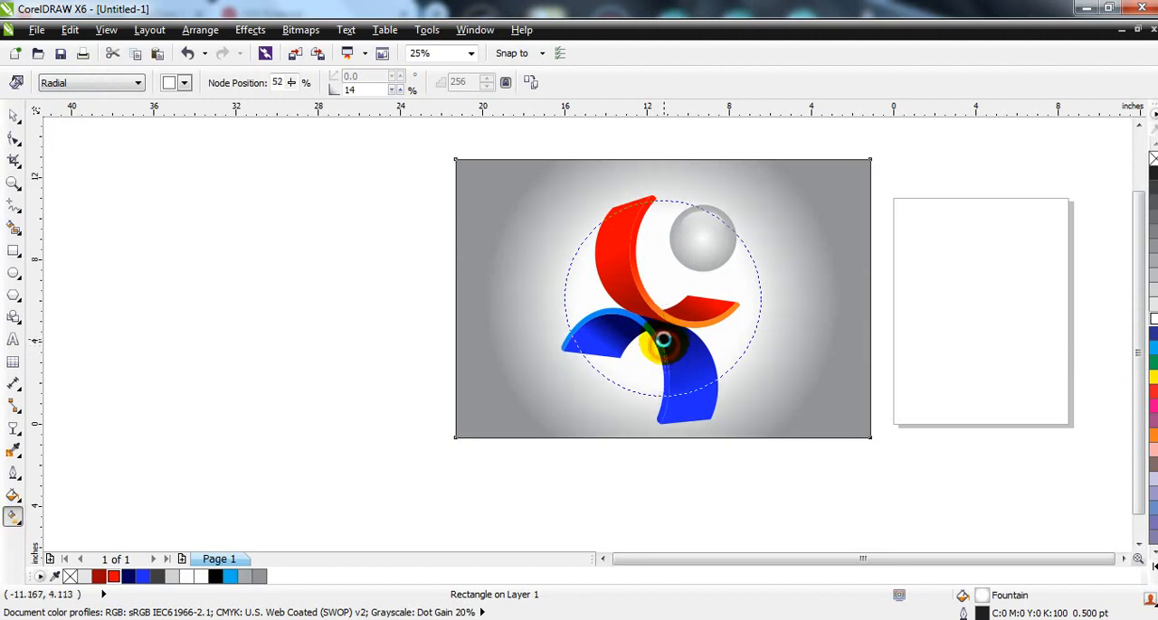
pyautogui.moveTo(663, 340); pyautogui.dragTo(664, 404)
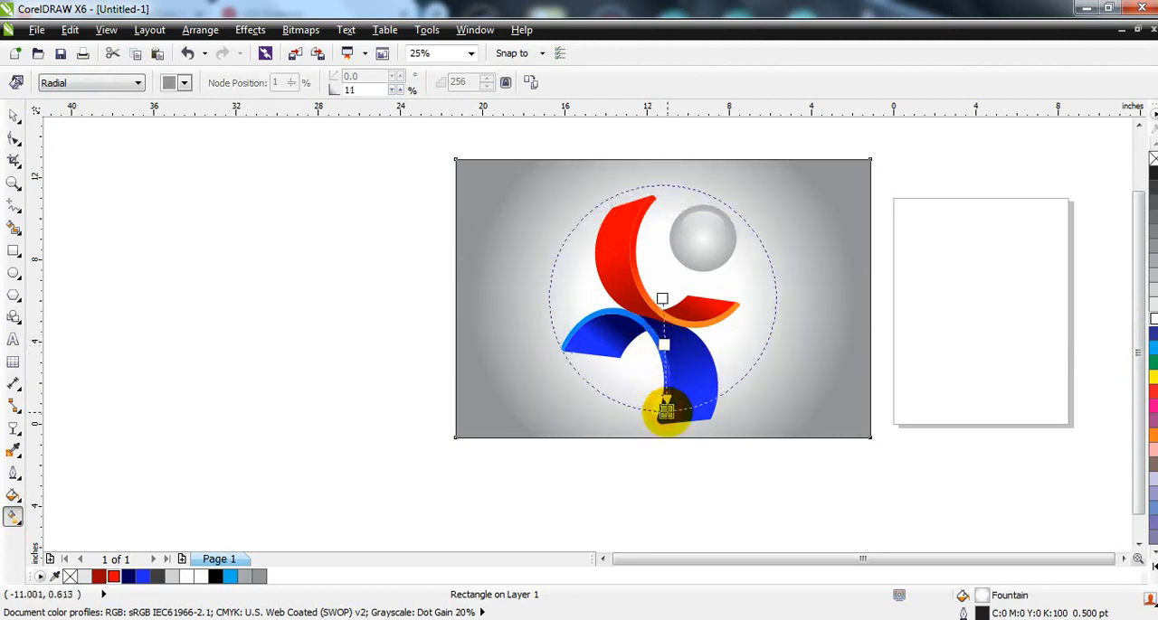
# Step: Preview the logo on its gradient background in full screen, and return to the drawing
pyautogui.click(13, 116)
pyautogui.click(214, 303)
pyautogui.click(530, 257)
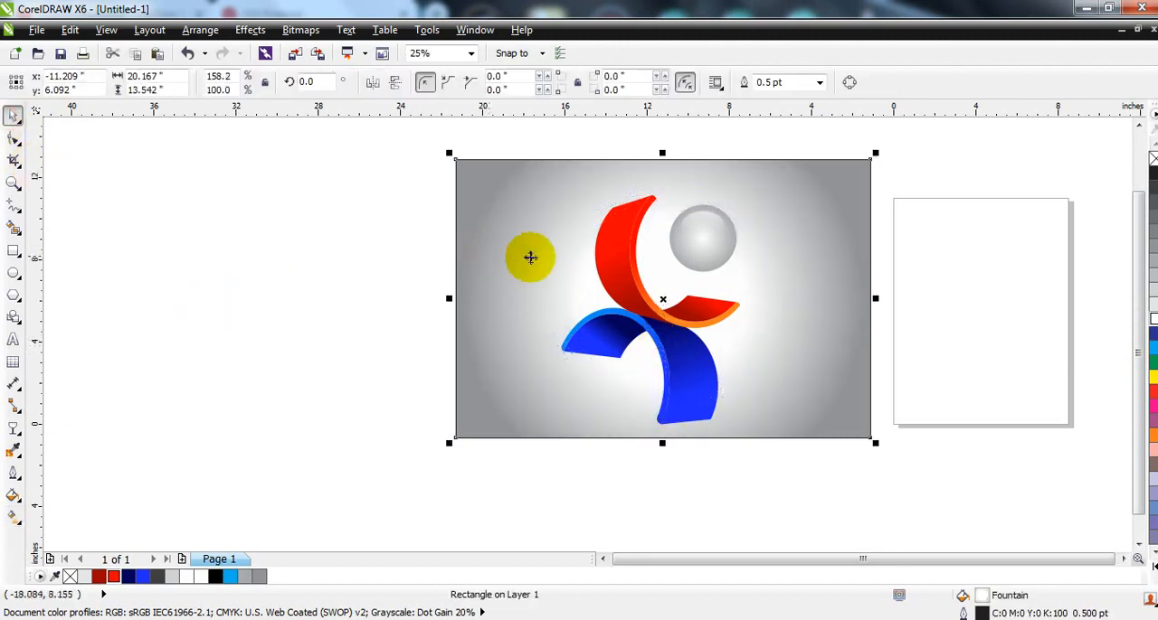
pyautogui.scroll(1, 530, 257)
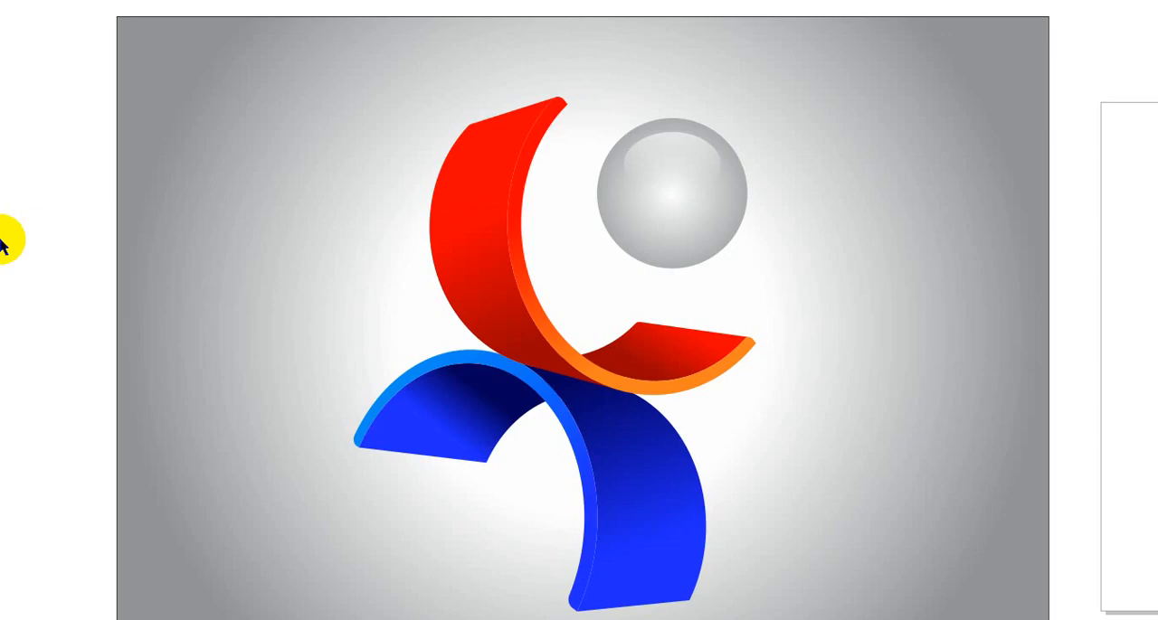
pyautogui.press('F9')
pyautogui.click(312, 619)
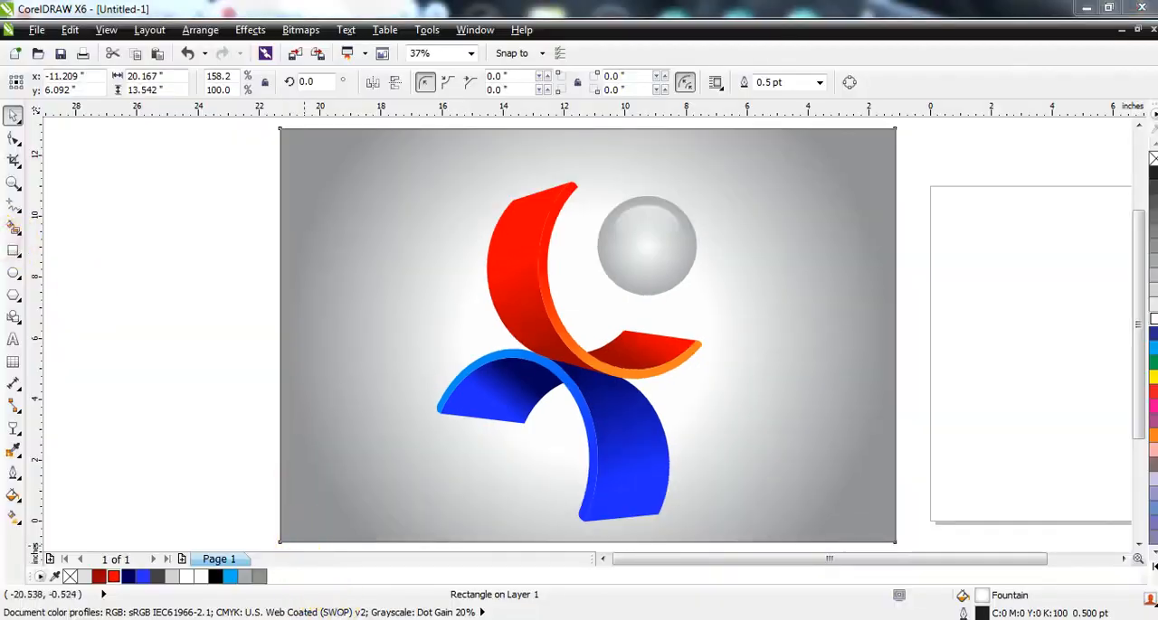